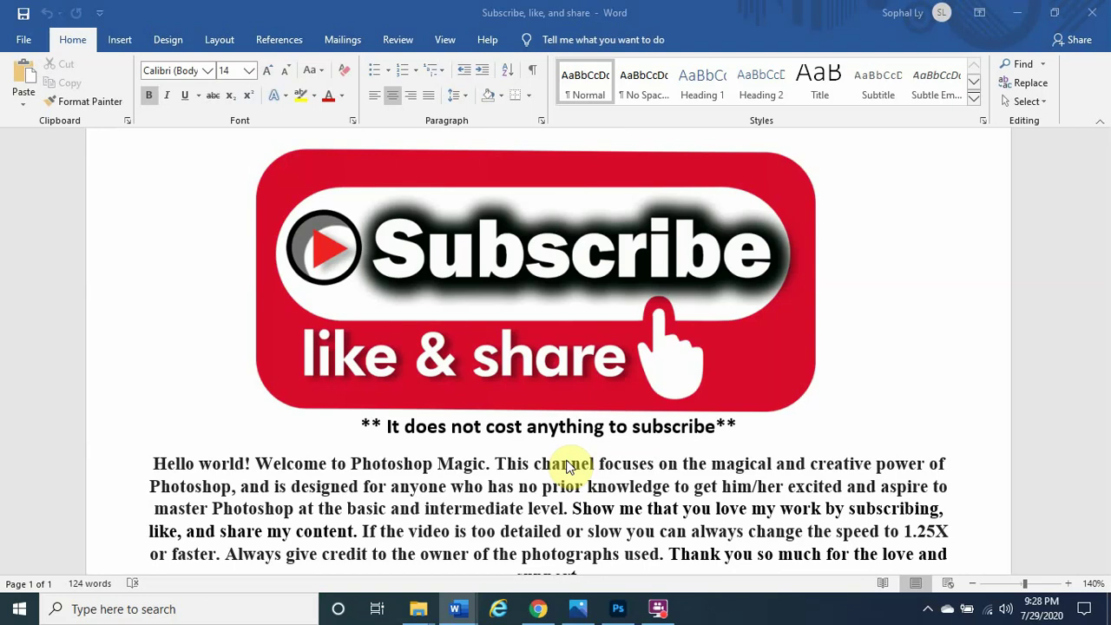
# View the before-and-after thumbnail in Photos, and read the photo credits in the "Subscribe, like, and share" Word document
pyautogui.click(580, 611)
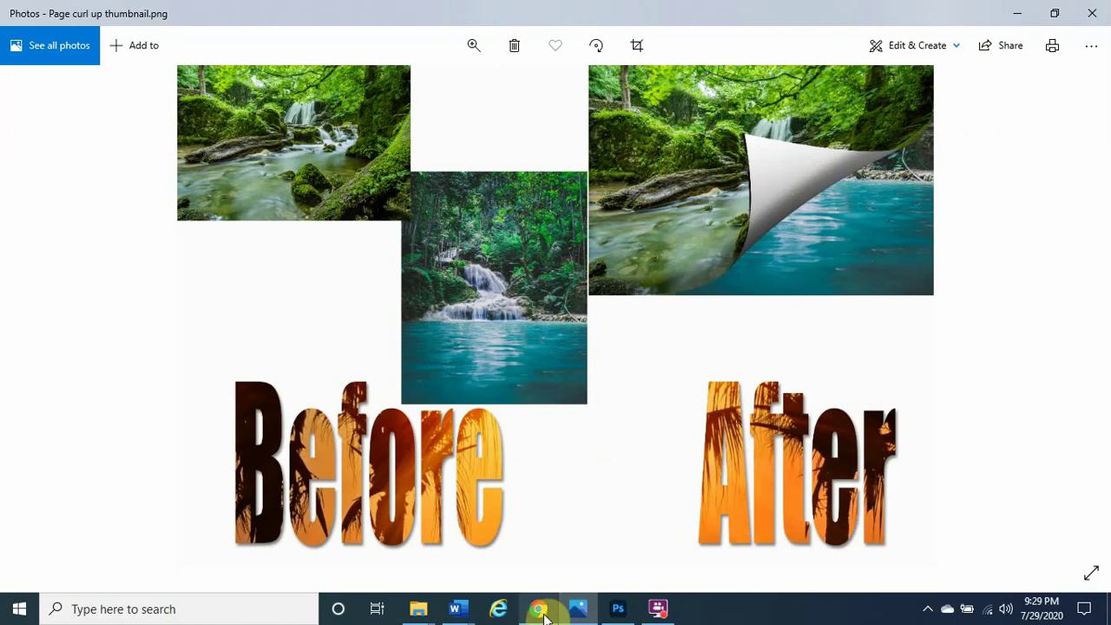
pyautogui.moveTo(460, 609)
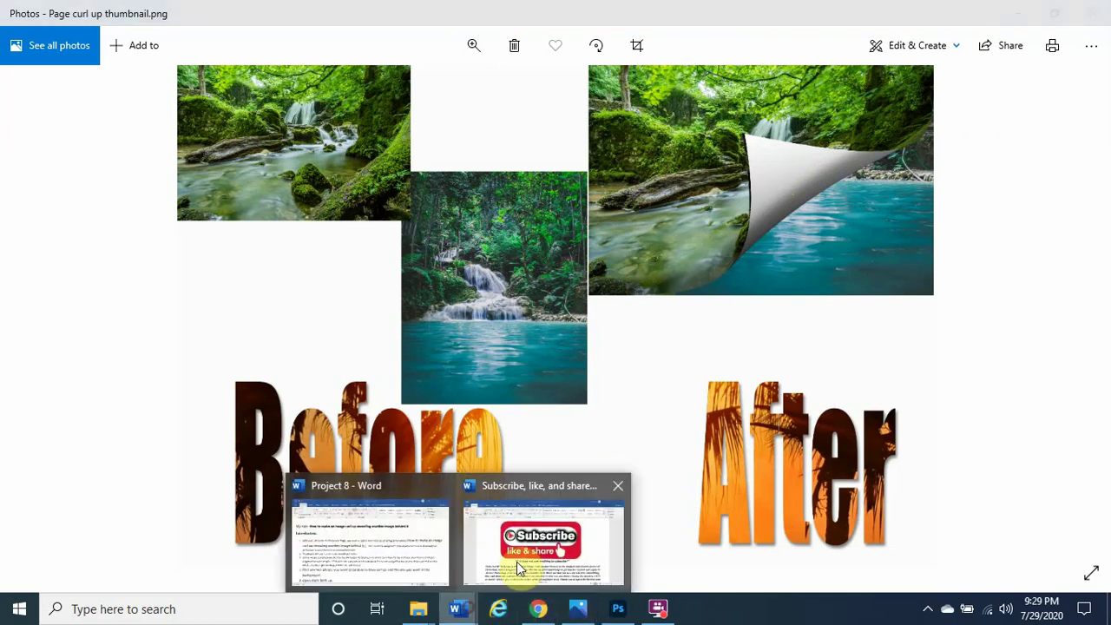
pyautogui.click(516, 561)
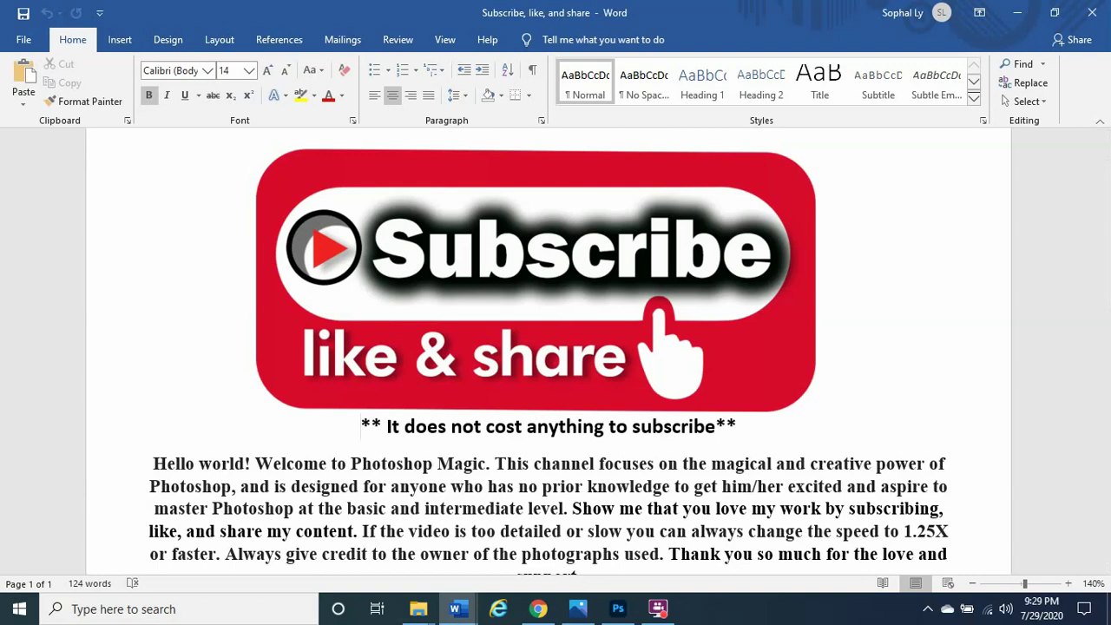
pyautogui.scroll(-5, 955, 396)
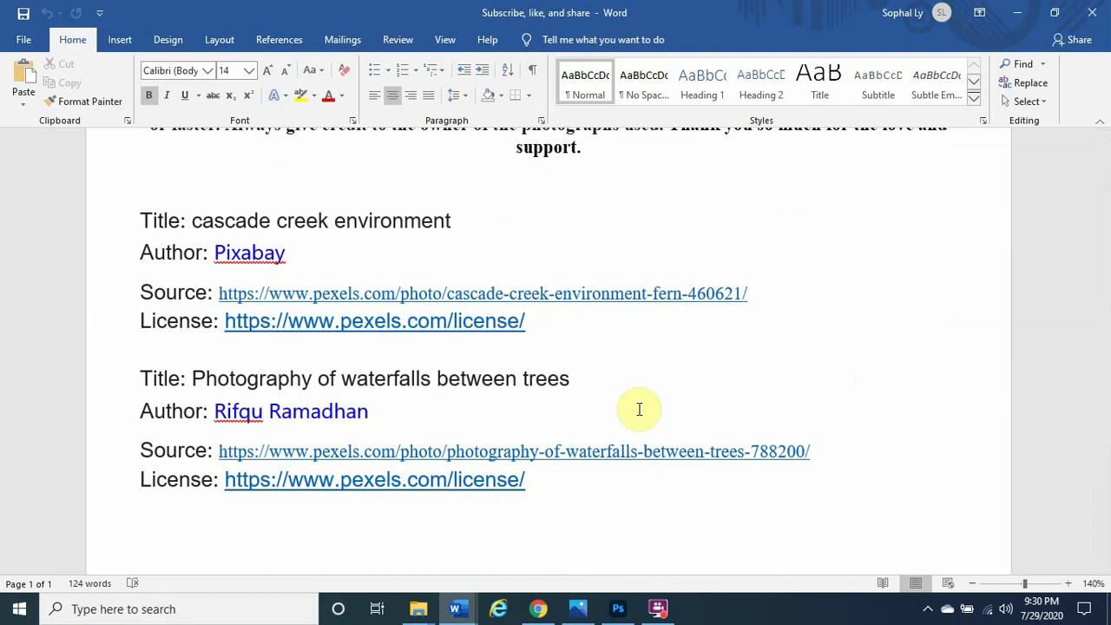
# Switch to Chrome and review the waterfall and cascade creek photo pages along with the Pexels license terms
pyautogui.click(534, 607)
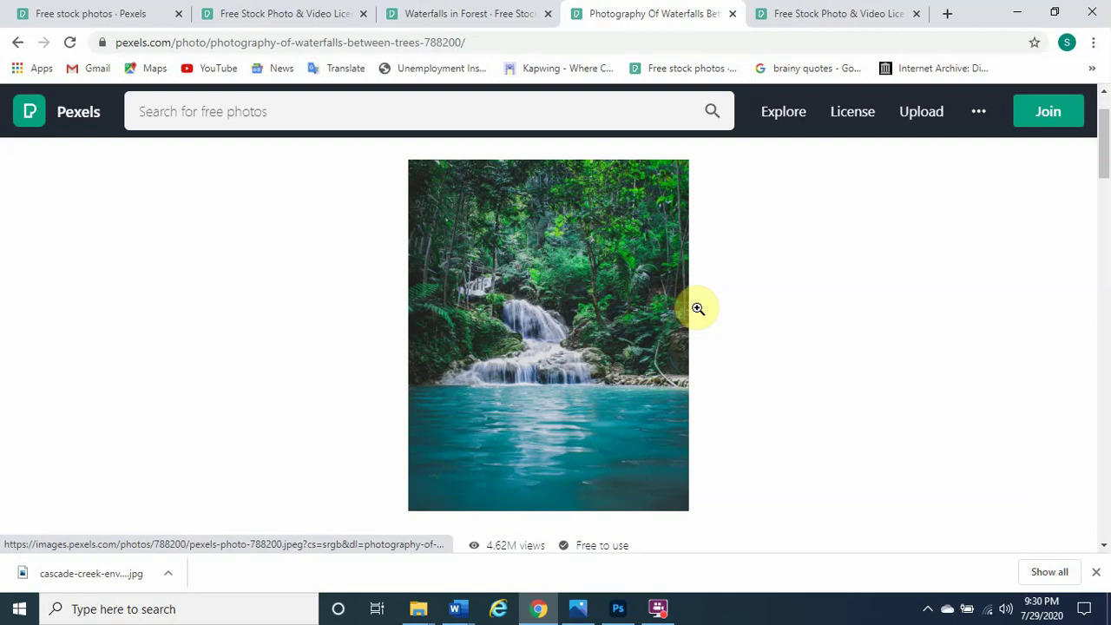
pyautogui.scroll(-1, 739, 376)
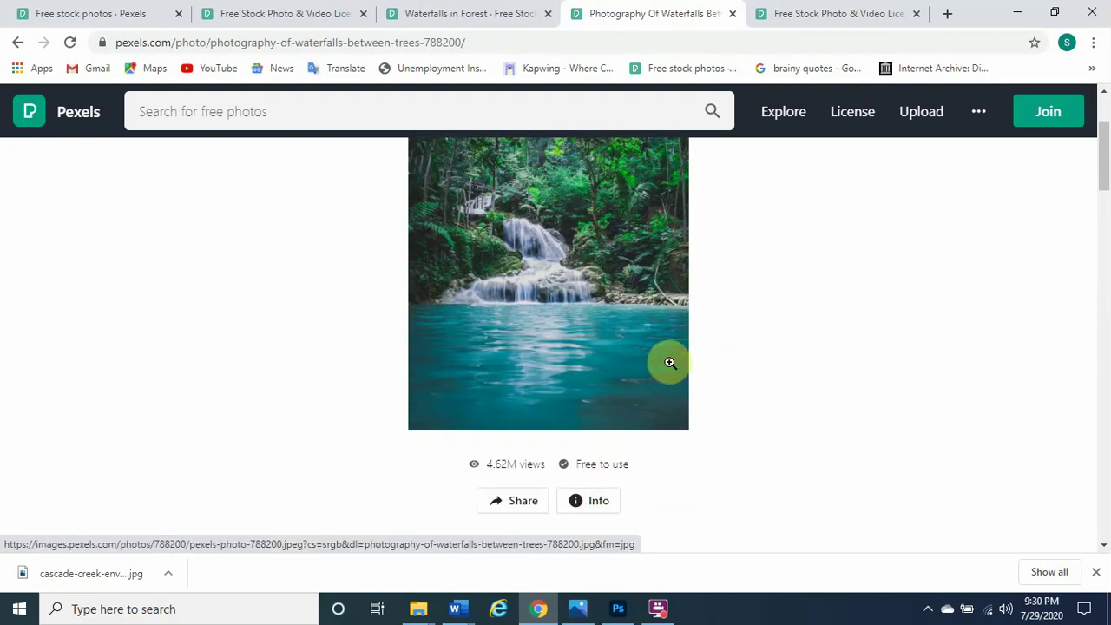
pyautogui.click(530, 290)
pyautogui.click(797, 13)
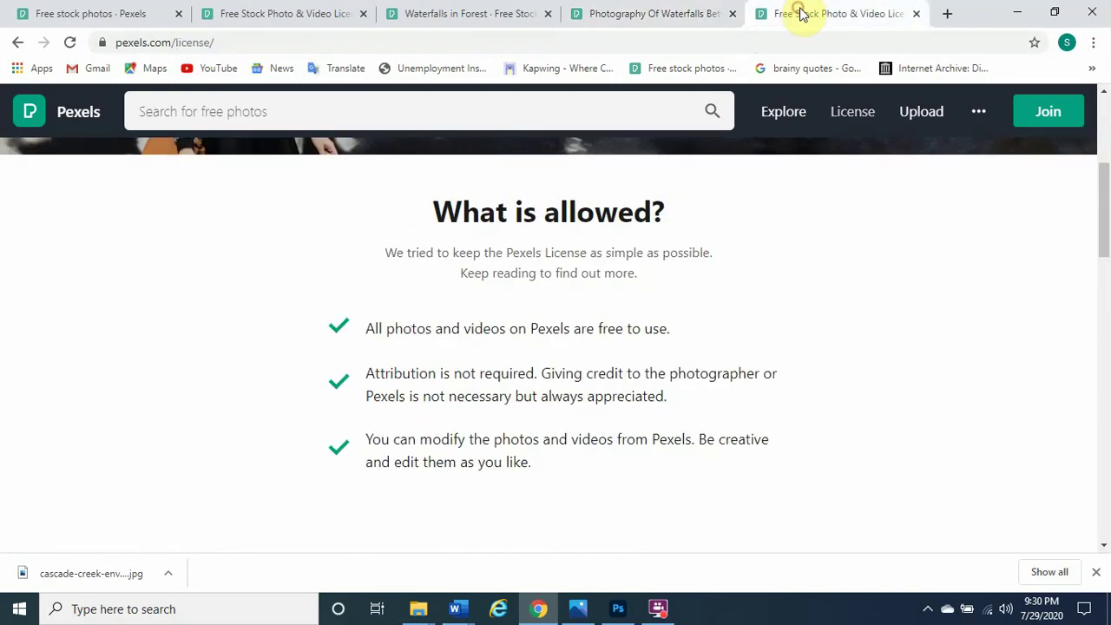
pyautogui.click(466, 13)
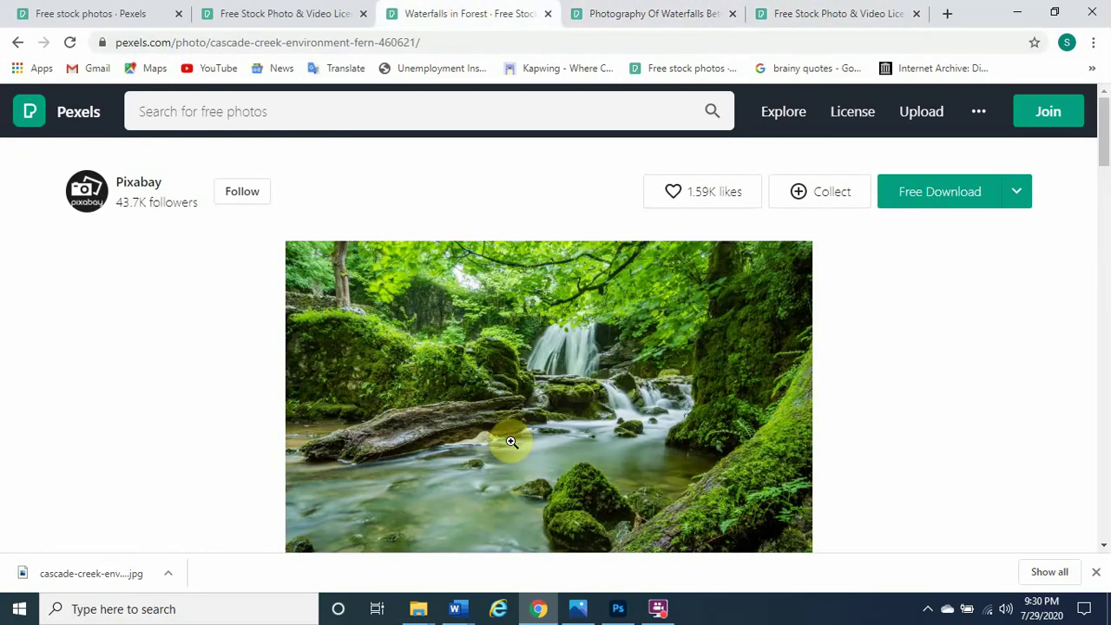
pyautogui.scroll(-1, 573, 429)
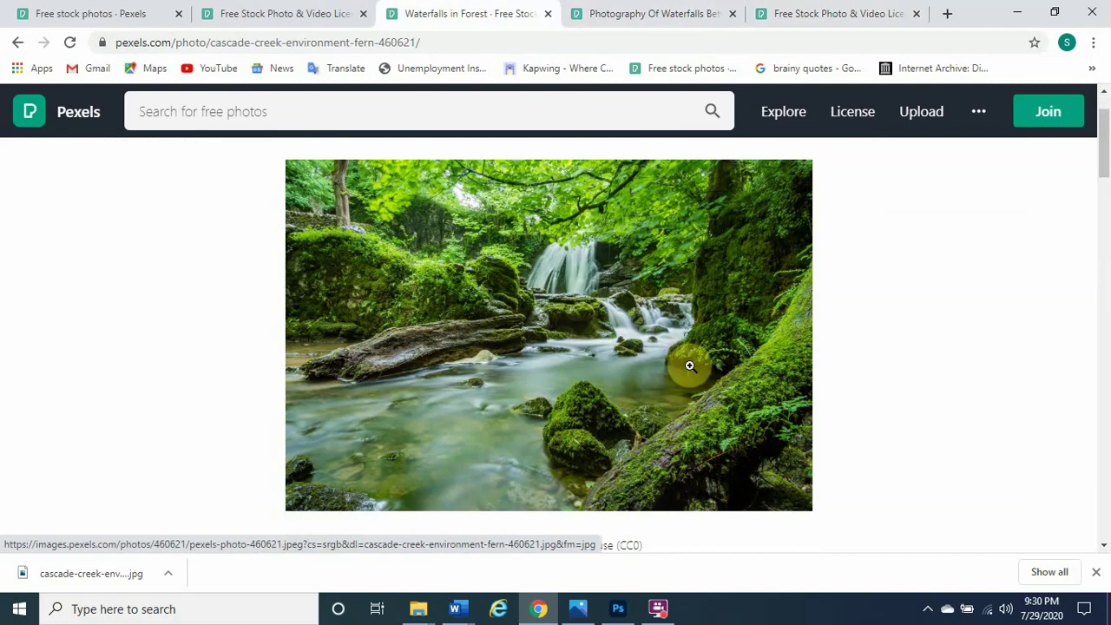
pyautogui.click(816, 14)
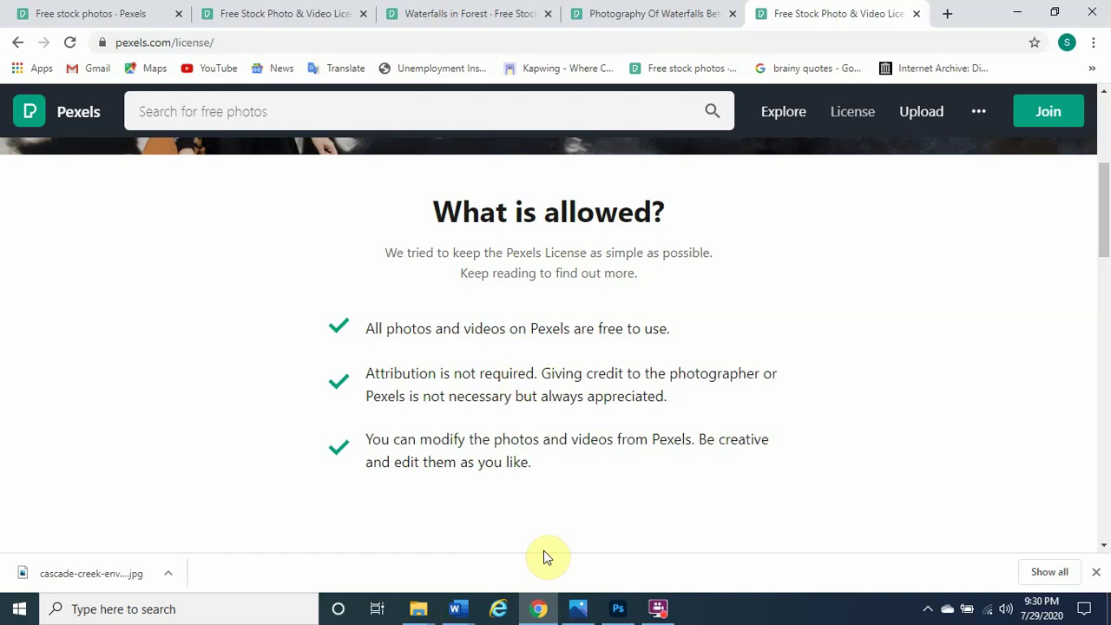
# Download the waterfalls-between-trees photo from Pexels in the Original size (3456 x 4320)
pyautogui.click(643, 13)
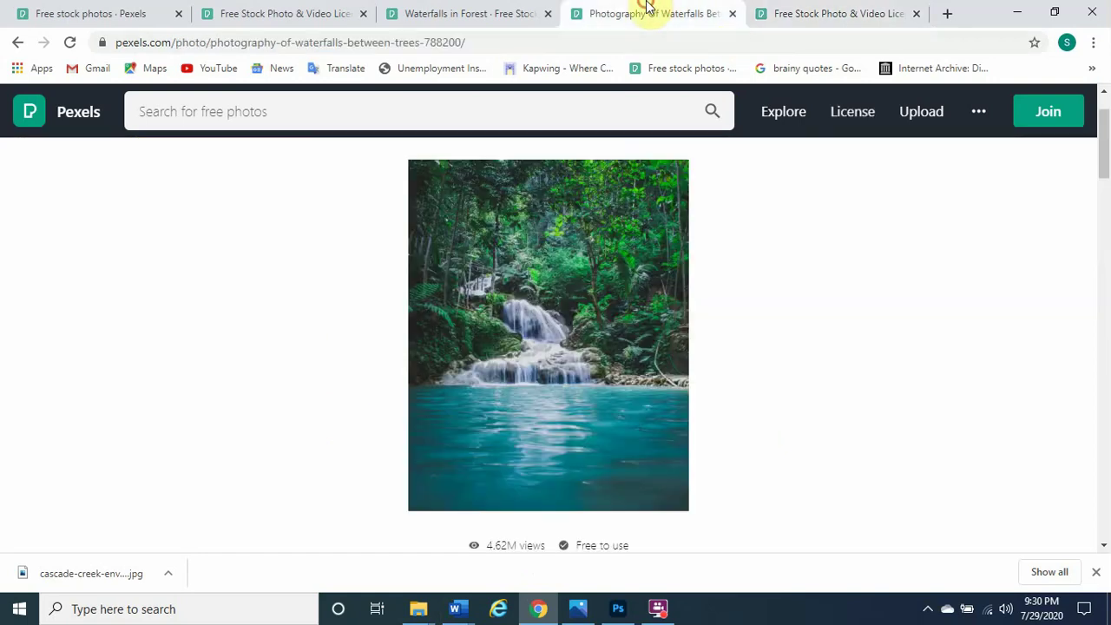
pyautogui.scroll(1, 825, 356)
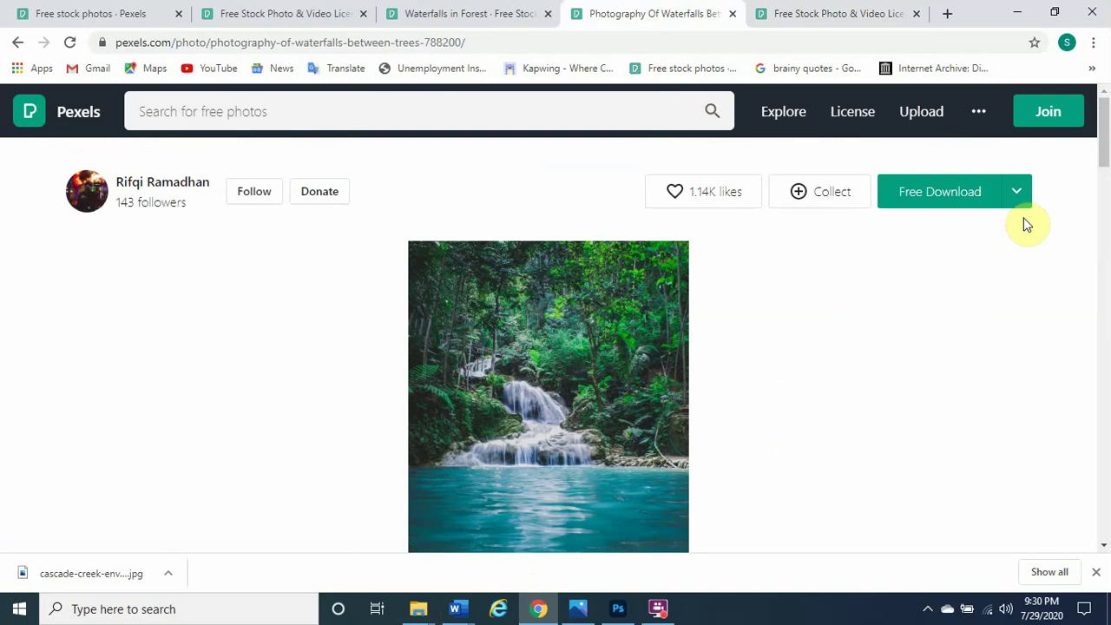
pyautogui.click(1018, 192)
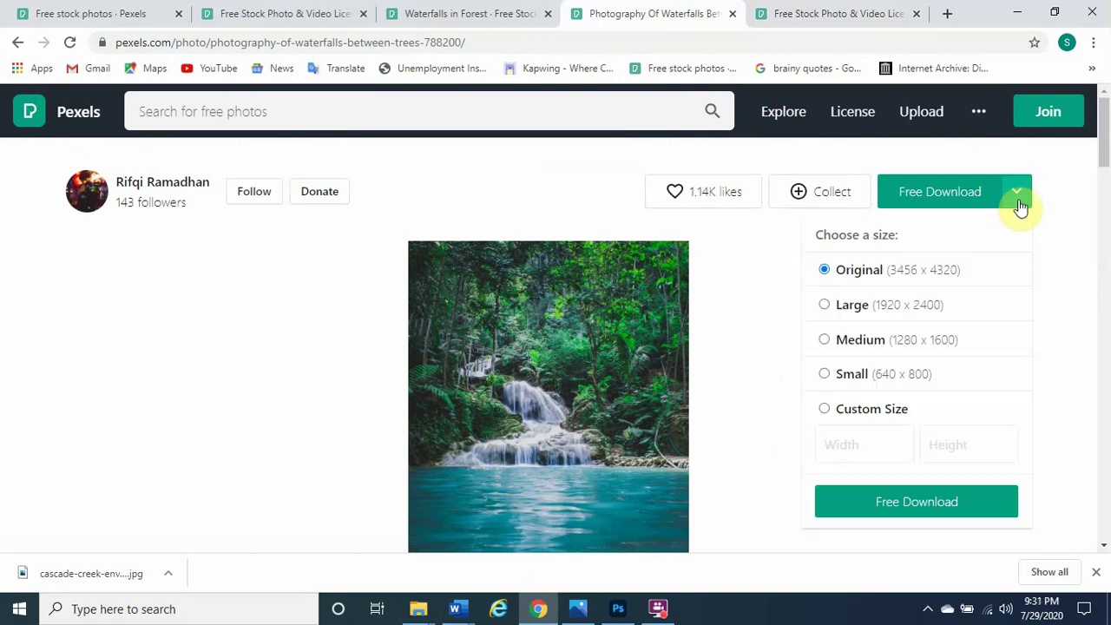
pyautogui.click(938, 502)
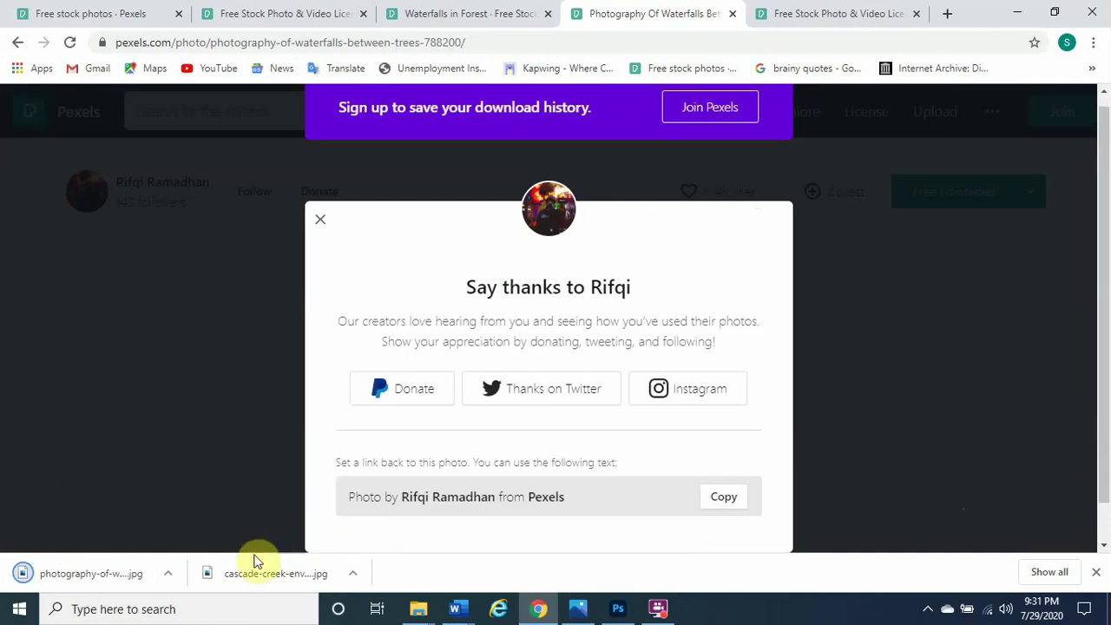
# Show the downloaded waterfall photo in its folder, and put the folder window away after checking it
pyautogui.click(170, 574)
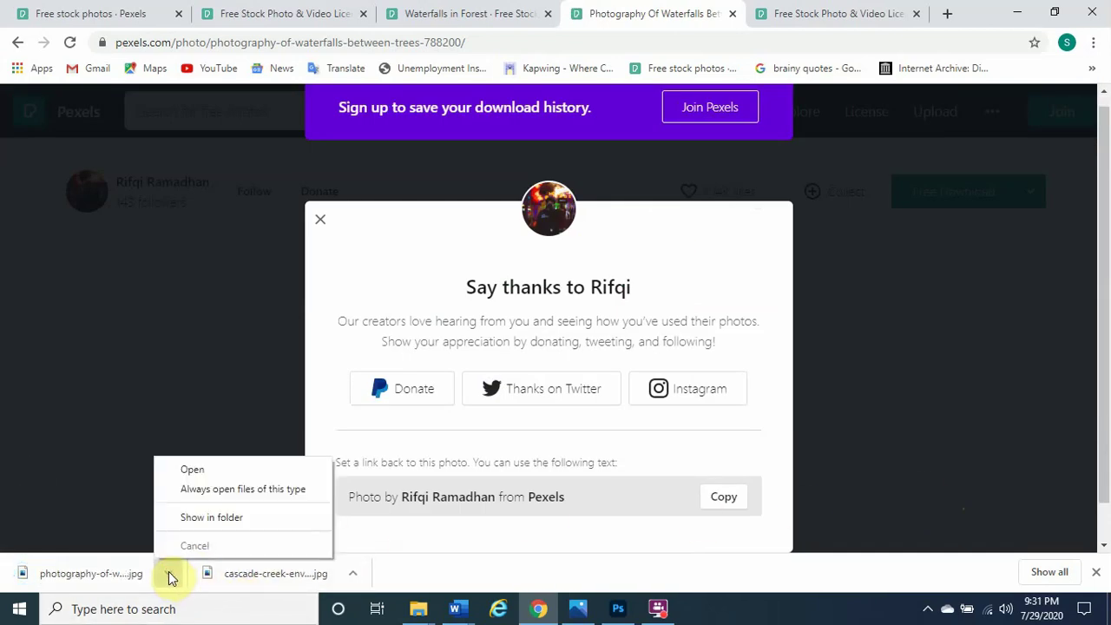
pyautogui.click(218, 519)
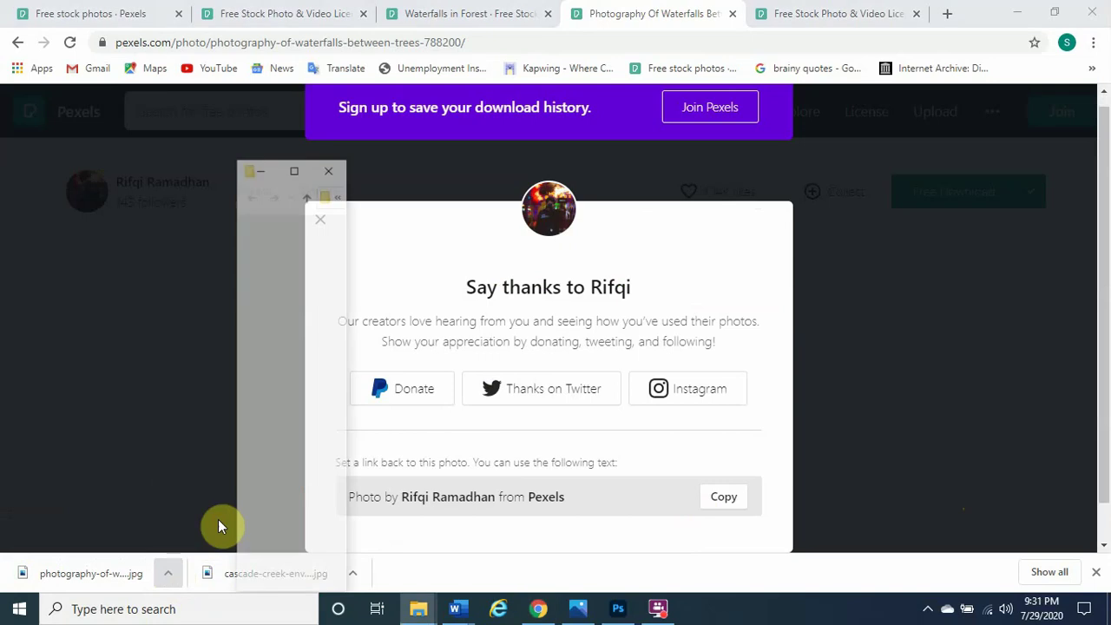
pyautogui.click(280, 123)
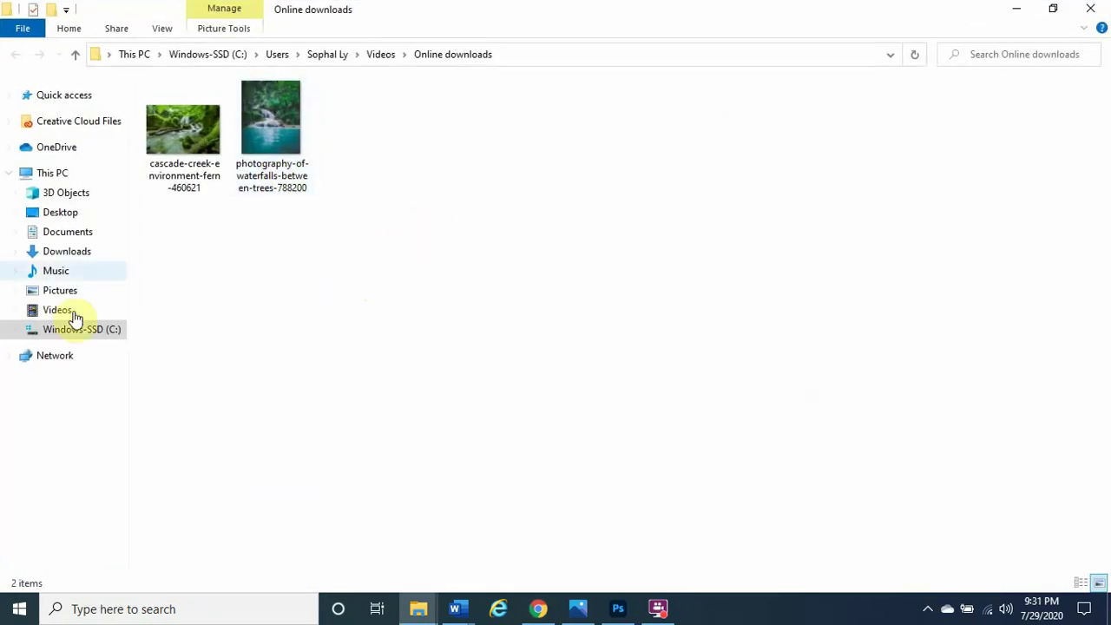
pyautogui.click(1012, 9)
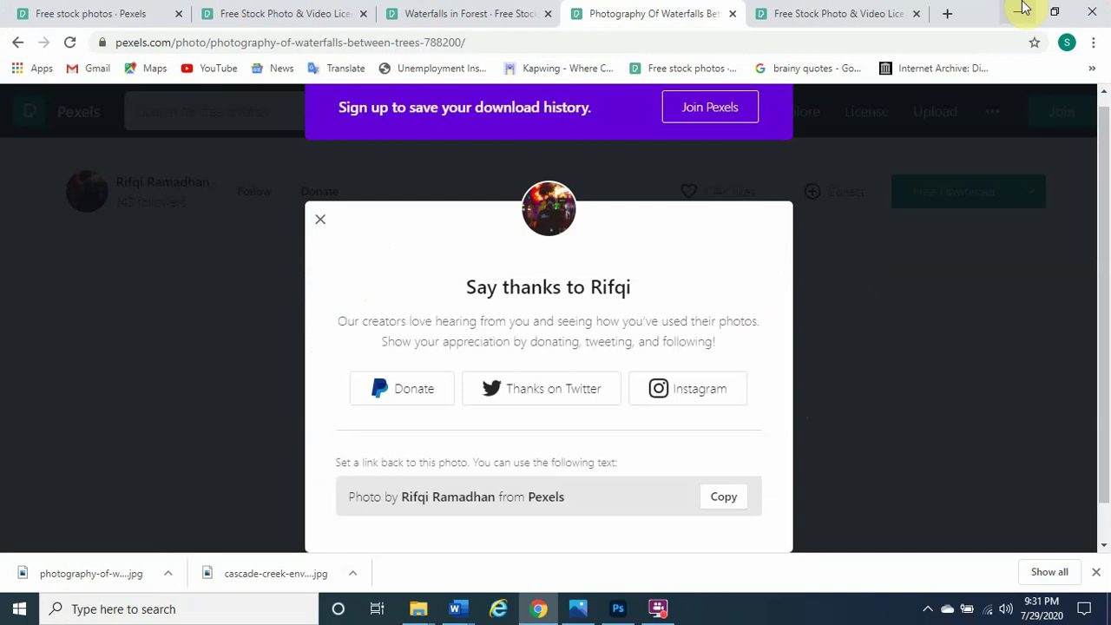
# Switch to Photoshop and open cascade-creek-environment-fern-460621 and photography-of-waterfalls-between-trees-788200 together from the Content files folder
pyautogui.click(1016, 8)
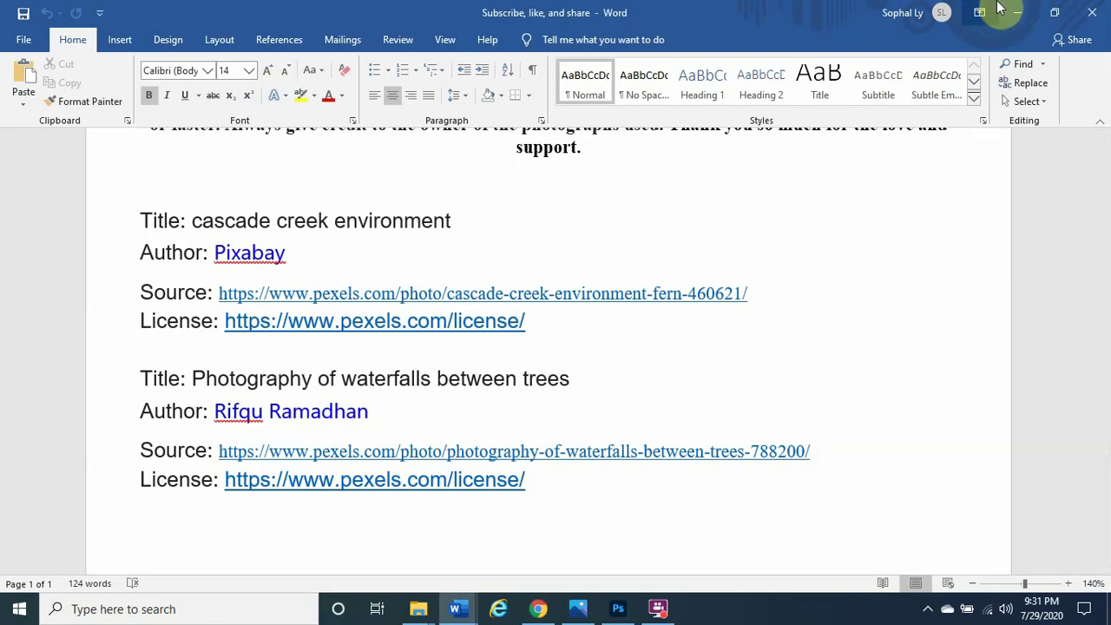
pyautogui.click(1018, 12)
pyautogui.click(618, 609)
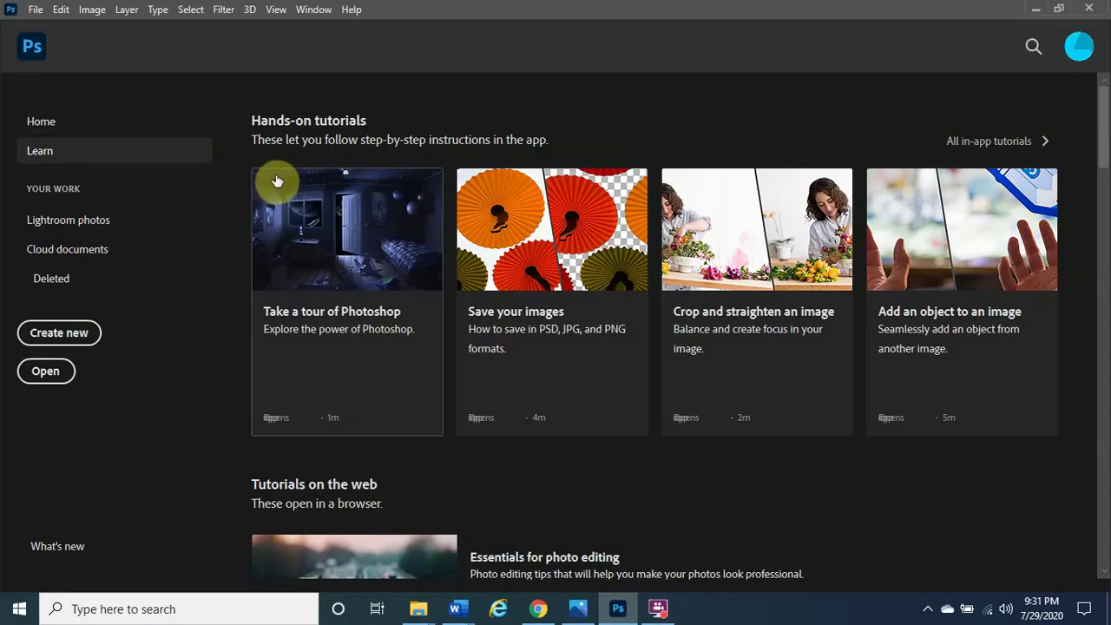
pyautogui.click(458, 609)
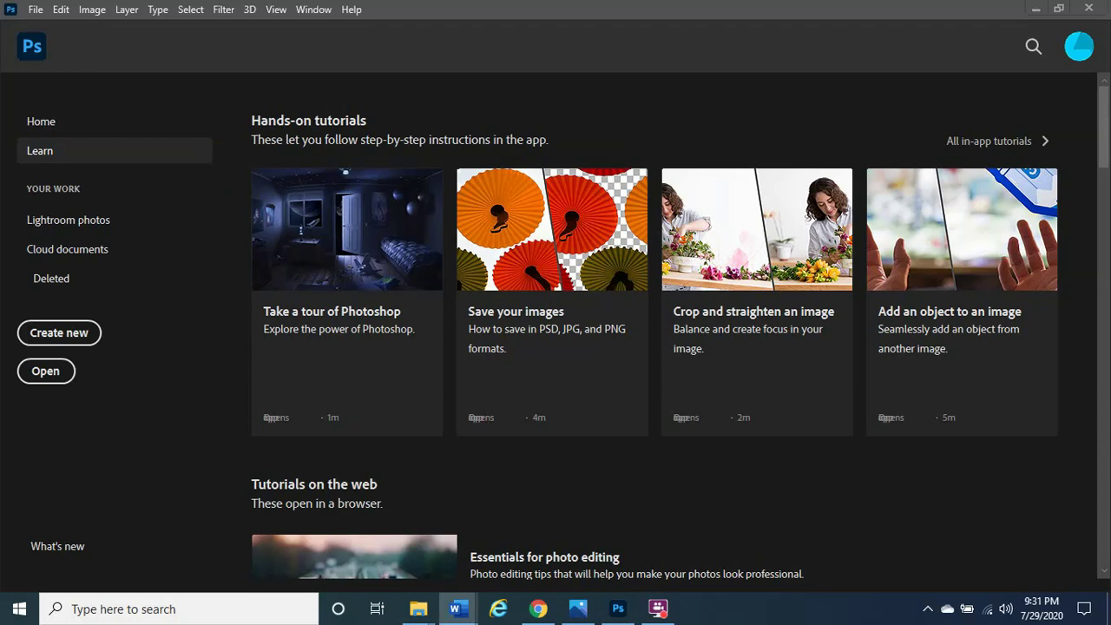
pyautogui.click(33, 10)
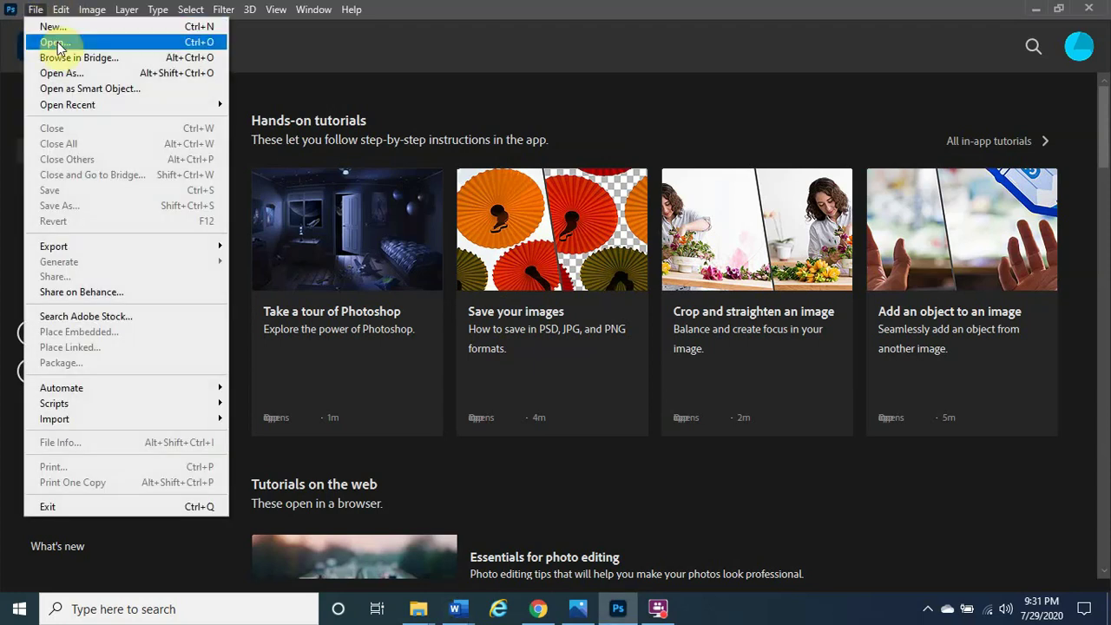
pyautogui.click(55, 41)
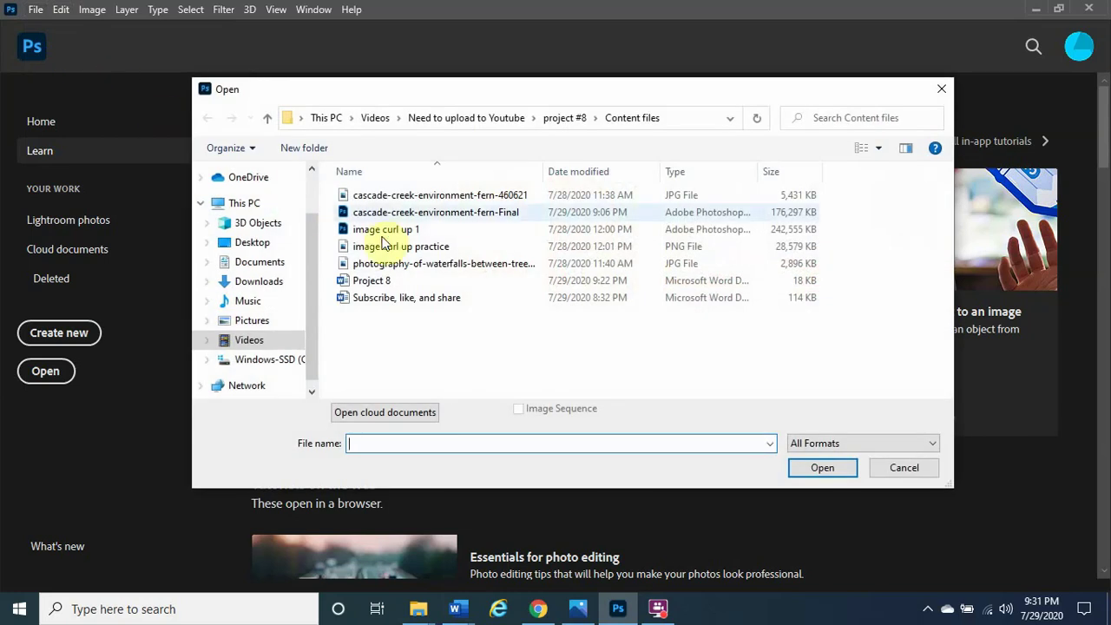
pyautogui.click(447, 201)
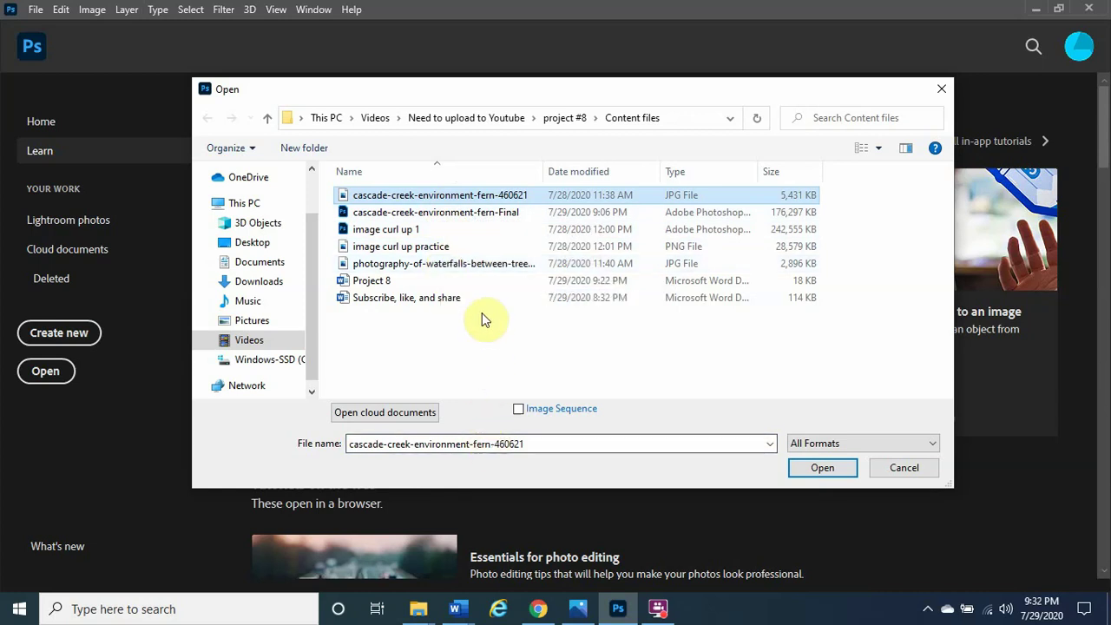
pyautogui.keyDown('ctrl'); pyautogui.click(473, 263); pyautogui.keyUp('ctrl')
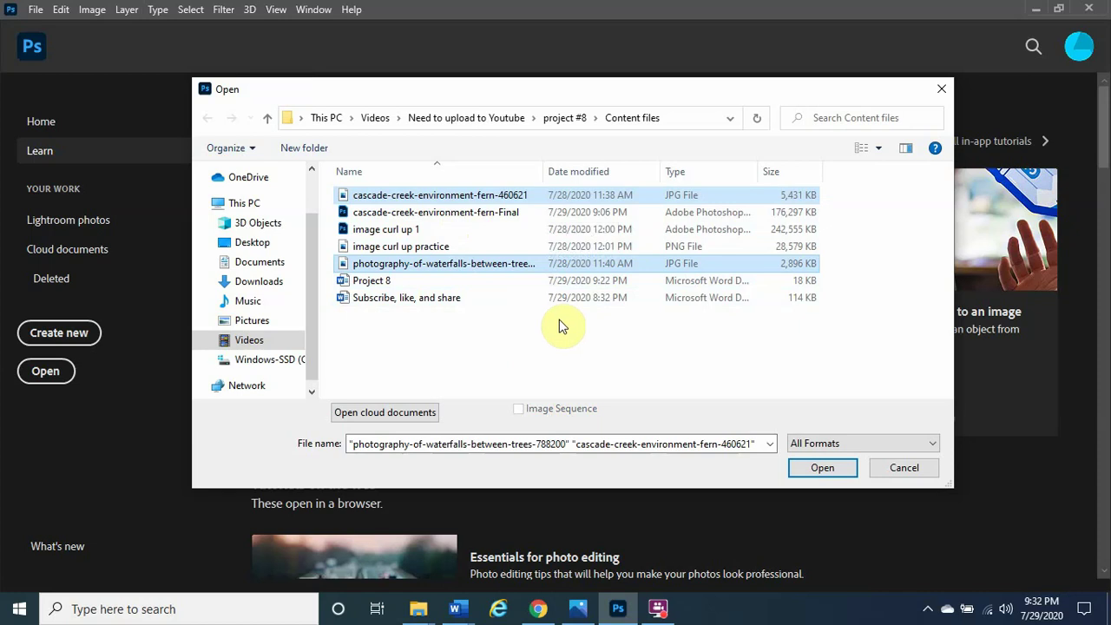
pyautogui.click(821, 468)
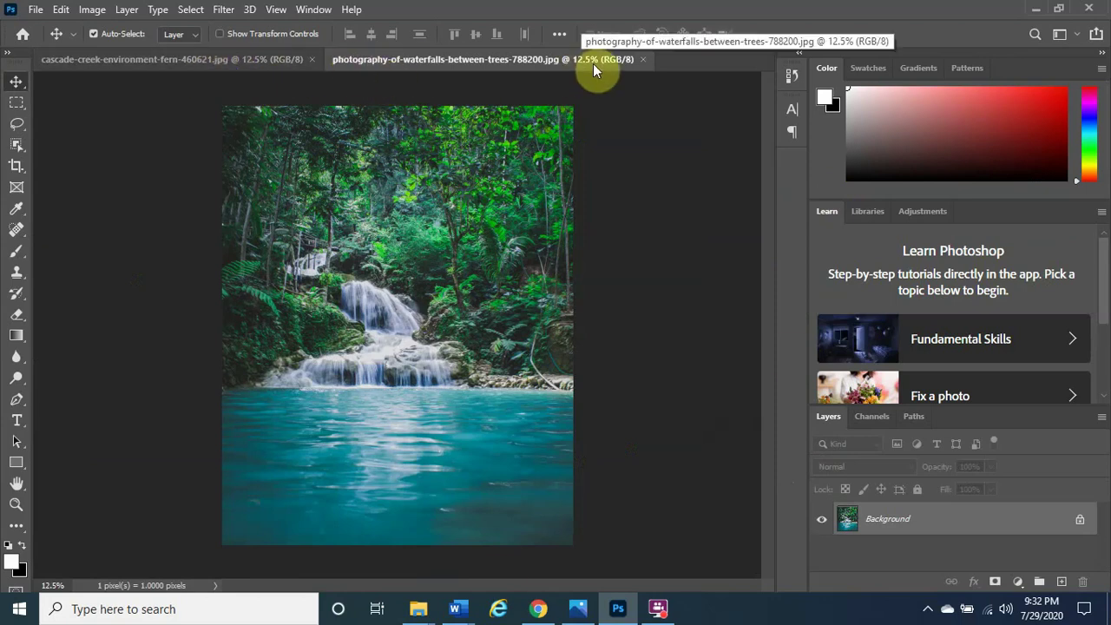
# Compare the two opened photos by alternating between their documents, finishing on the cascade creek image
pyautogui.click(249, 59)
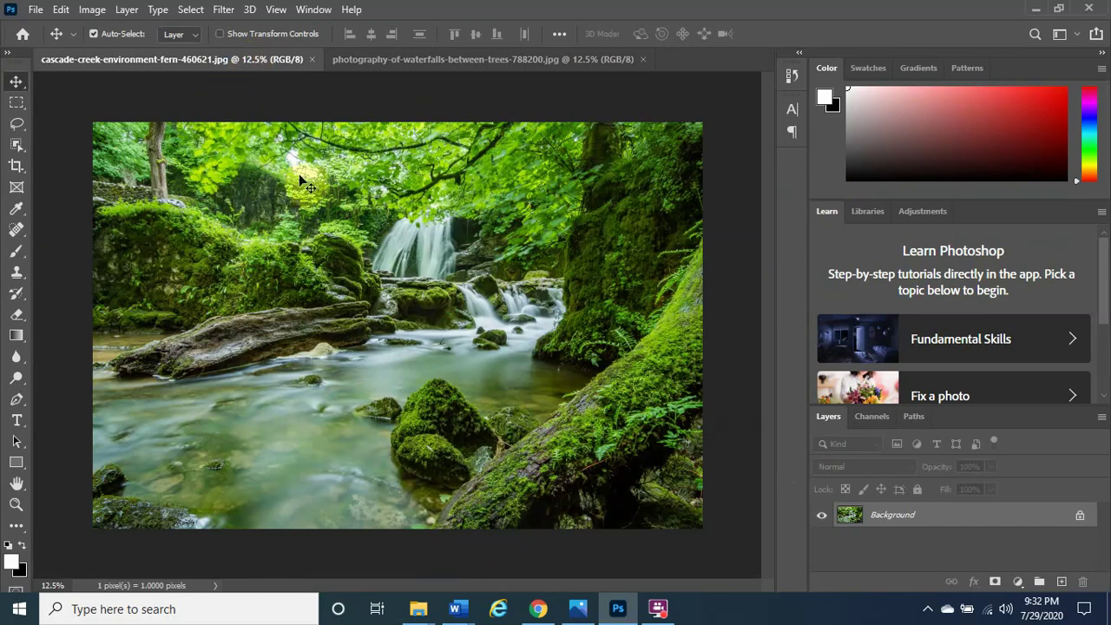
pyautogui.click(367, 64)
pyautogui.click(259, 60)
pyautogui.click(367, 64)
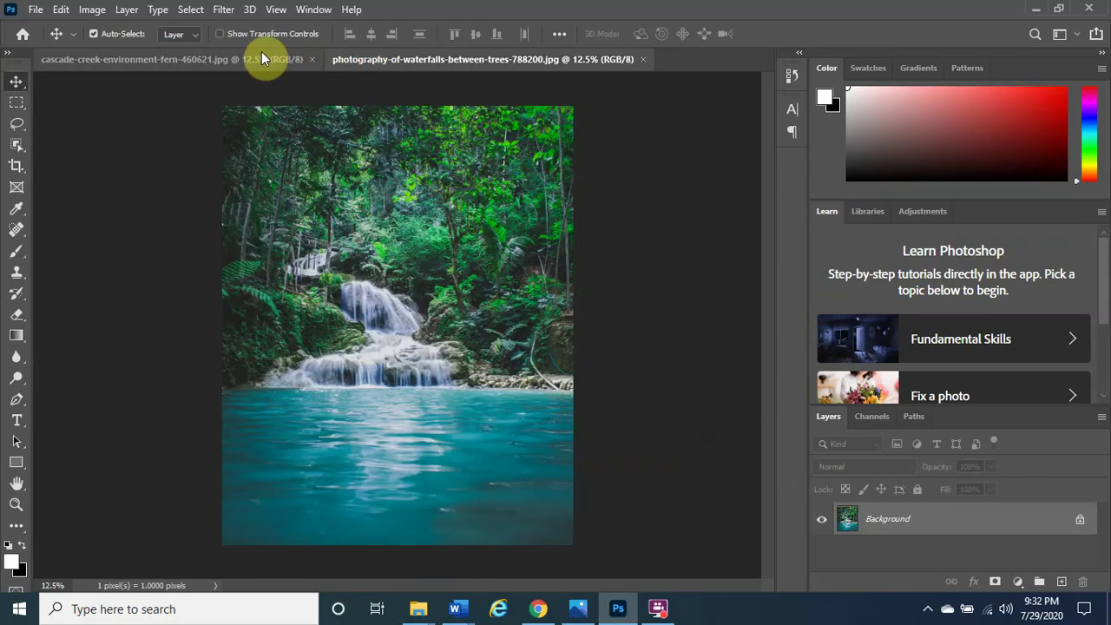
pyautogui.click(254, 61)
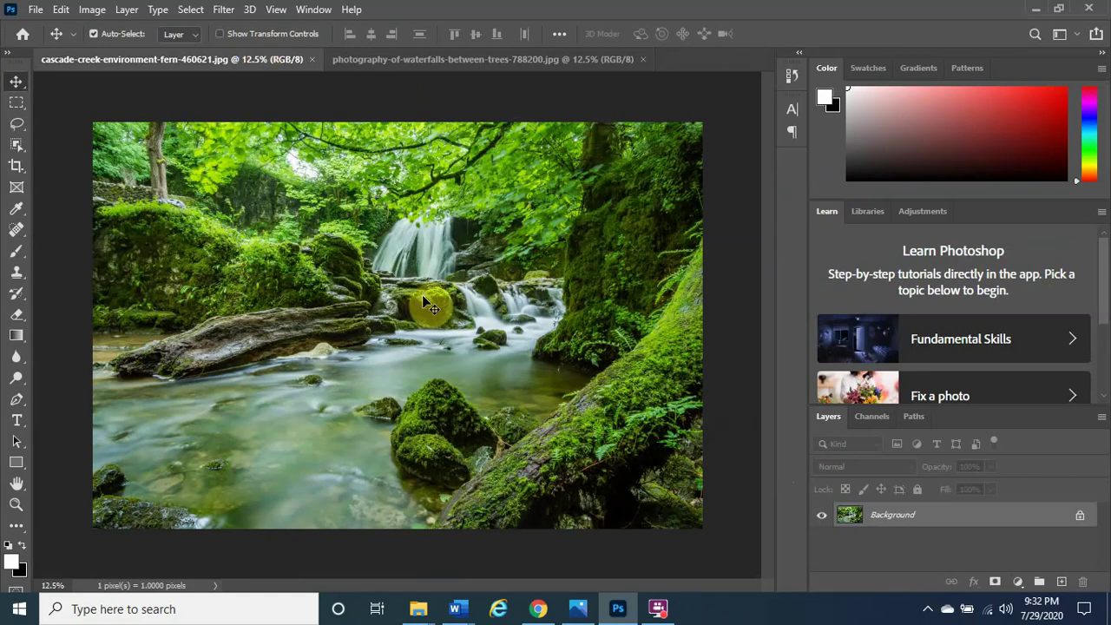
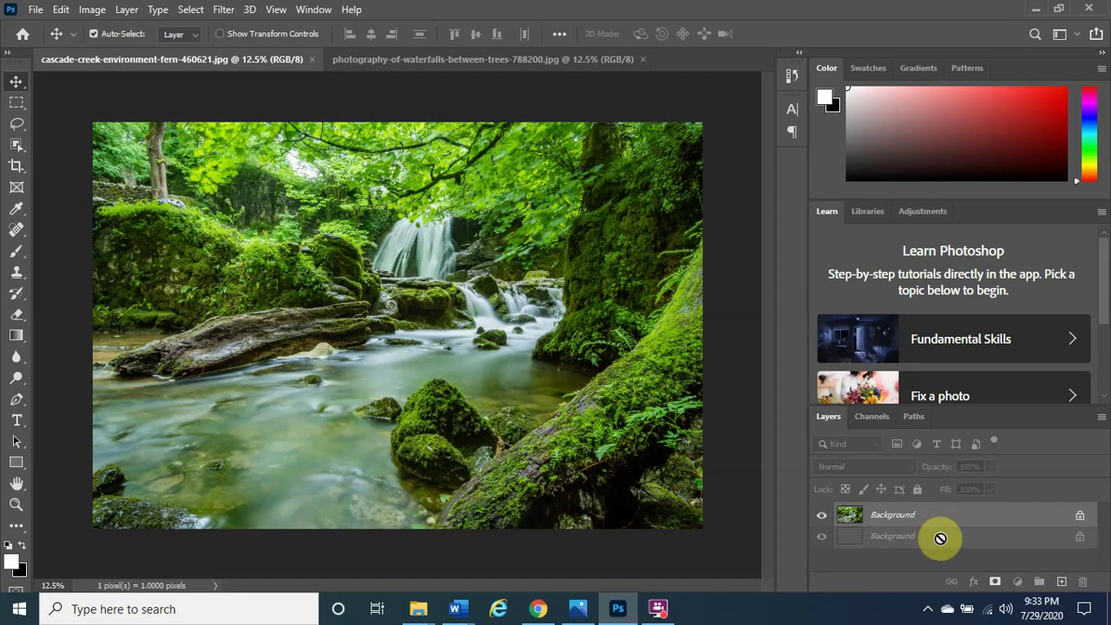
# Duplicate the Background layer of the cascade creek image
pyautogui.moveTo(940, 539); pyautogui.dragTo(942, 541)
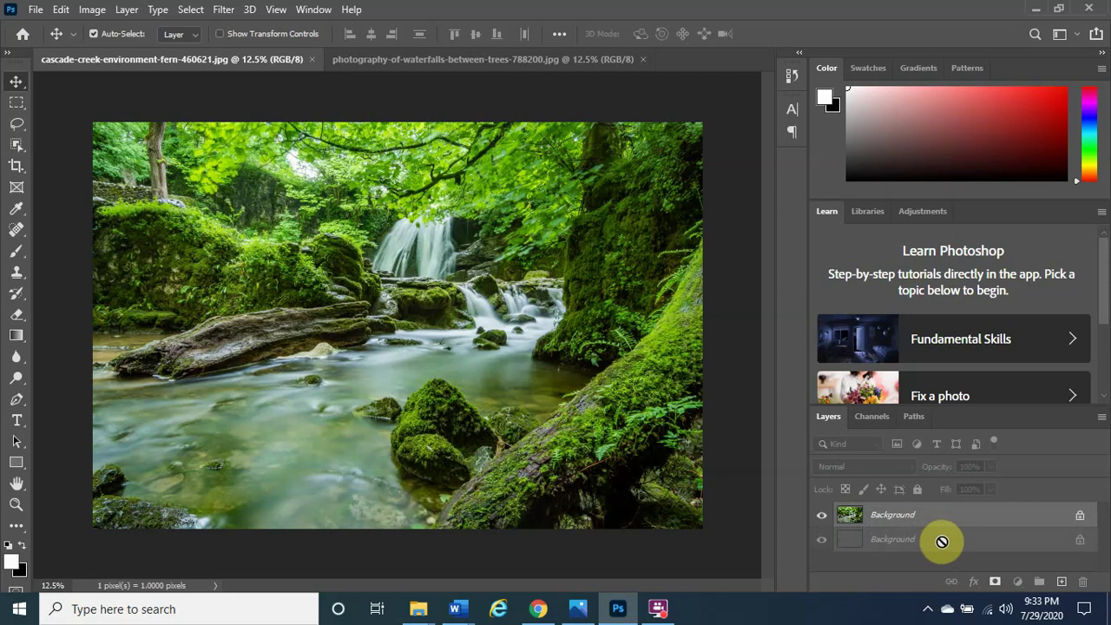
pyautogui.moveTo(942, 541); pyautogui.dragTo(1063, 589)
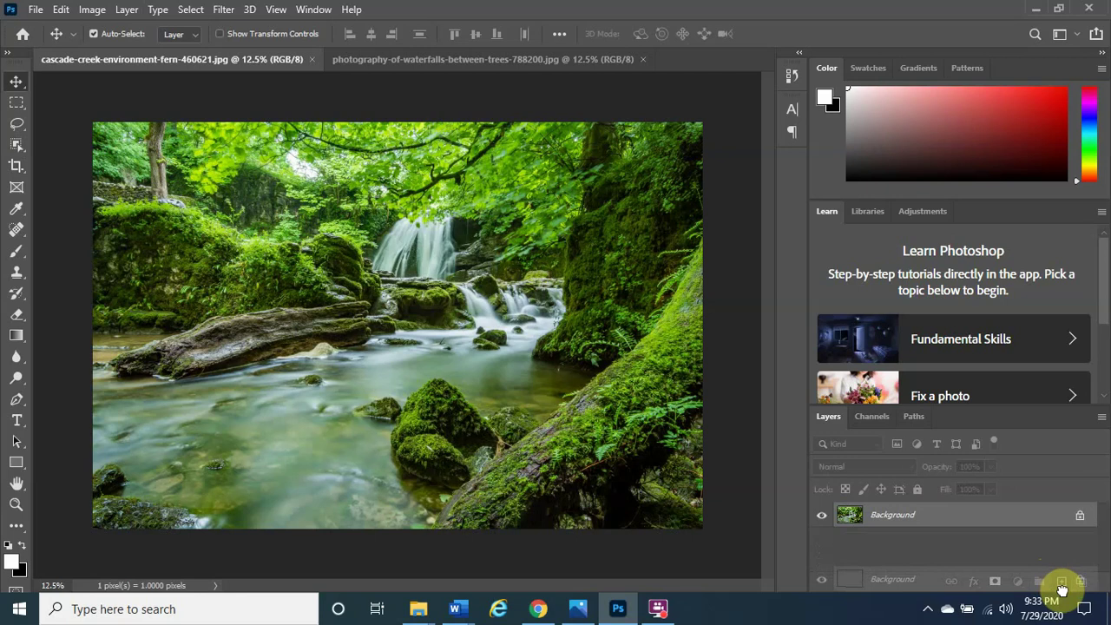
pyautogui.moveTo(1062, 590); pyautogui.dragTo(1062, 582)
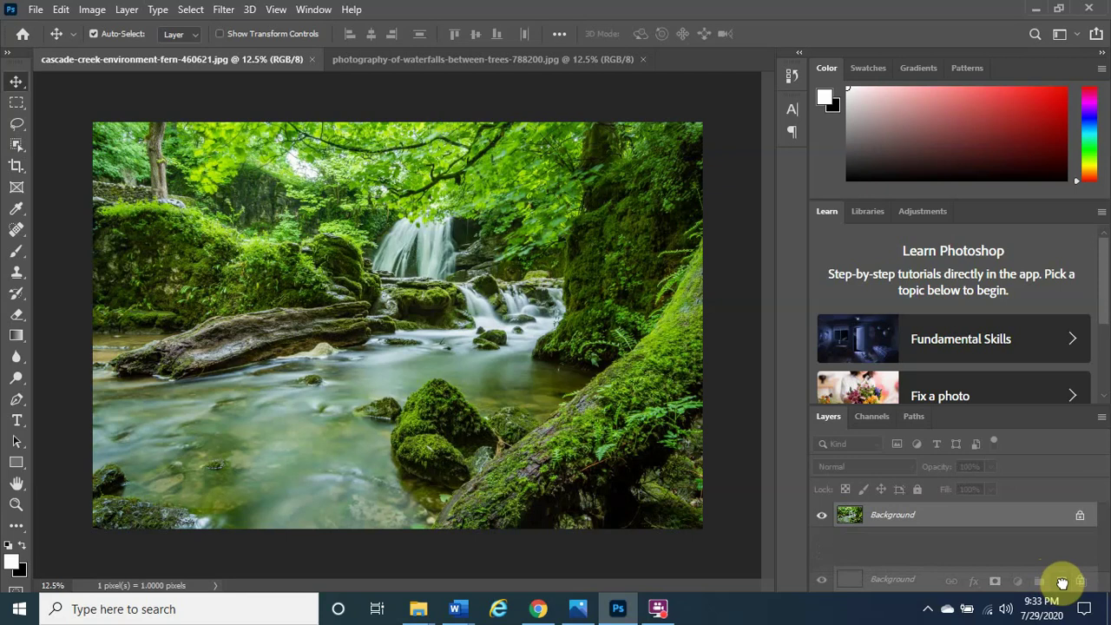
pyautogui.moveTo(1062, 583); pyautogui.dragTo(1062, 582)
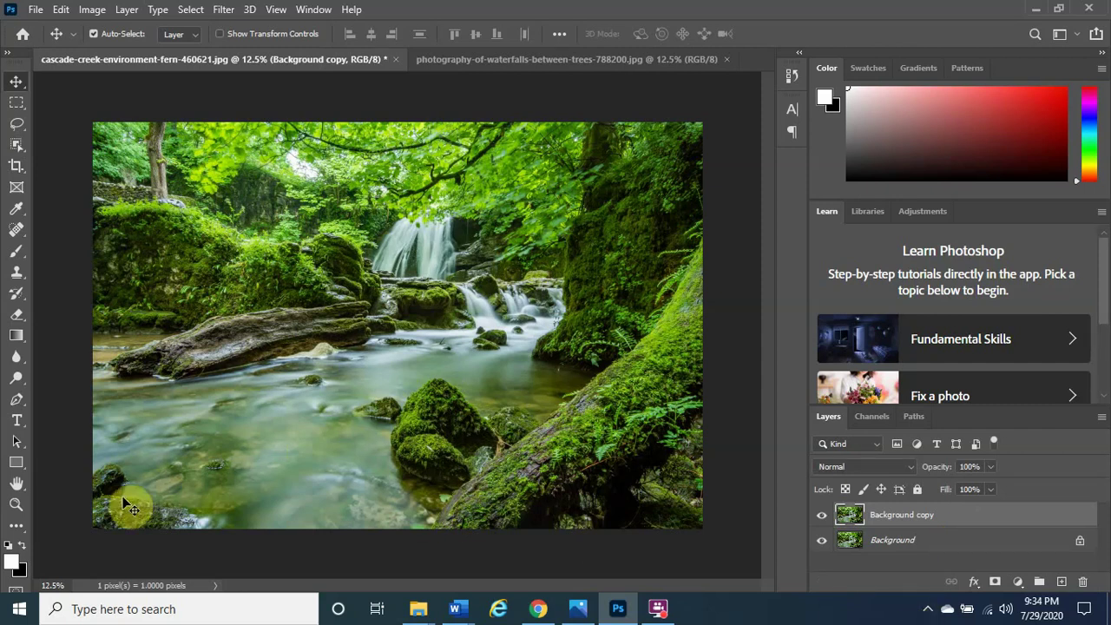
pyautogui.hotkey('alt', 'Tab')
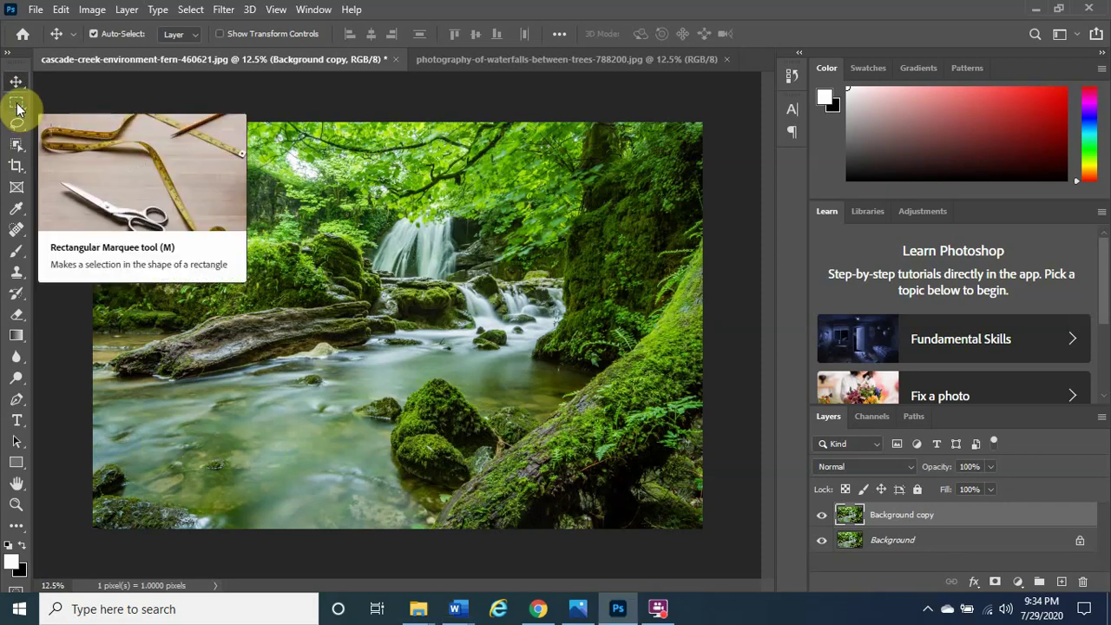
# Select a rectangular area of about 2952 by 2048 px from the photo's centre to its lower-right corner with the Rectangular Marquee tool
pyautogui.click(17, 108)
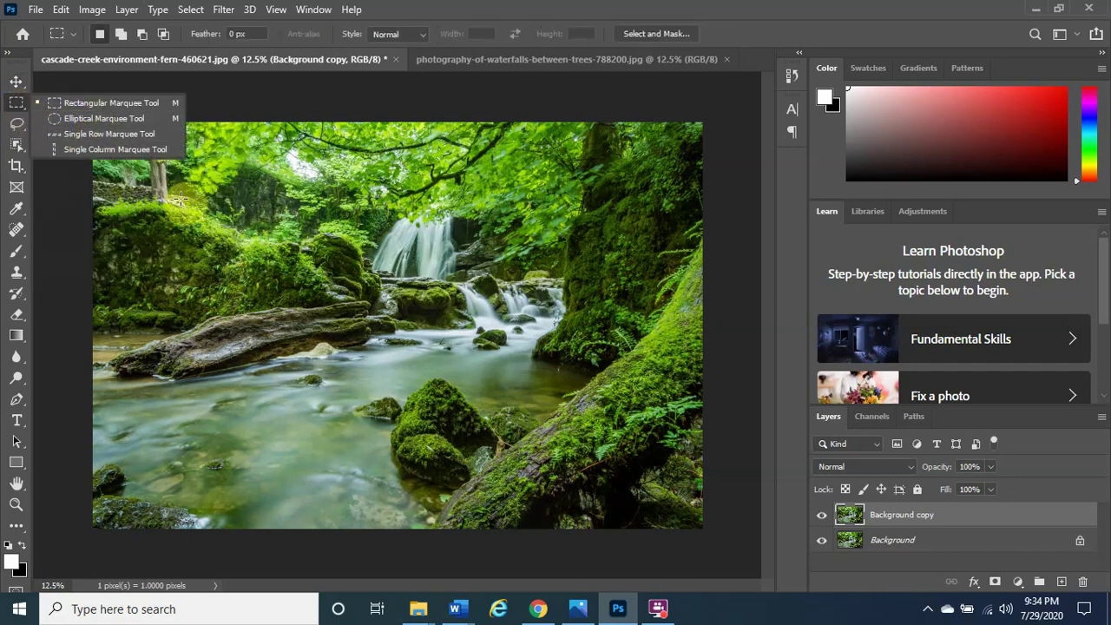
pyautogui.click(119, 105)
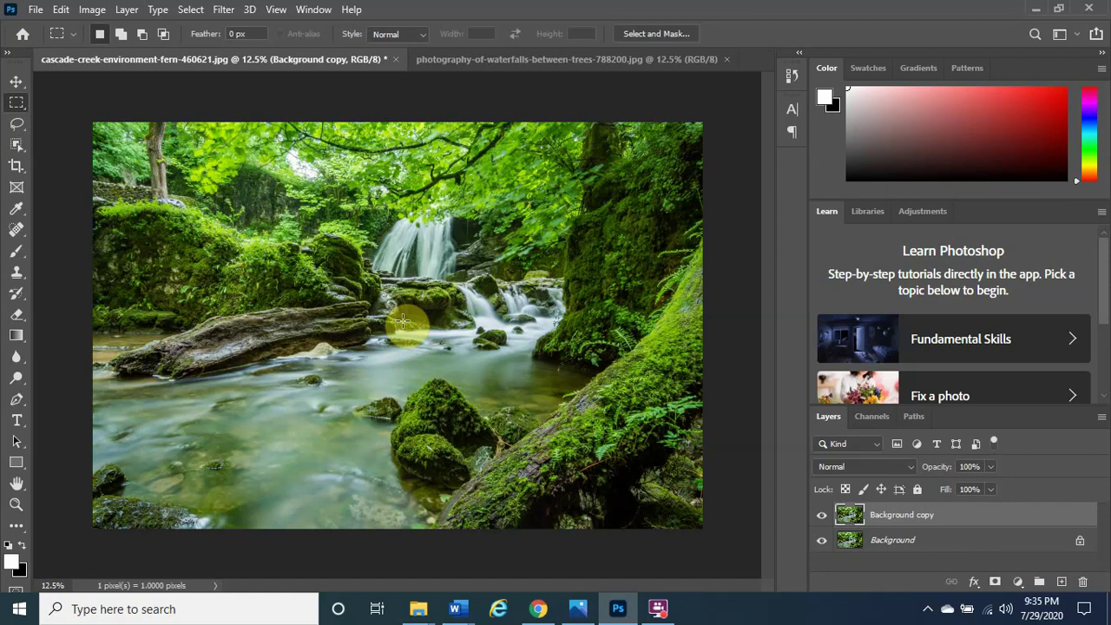
pyautogui.moveTo(402, 322); pyautogui.dragTo(704, 531)
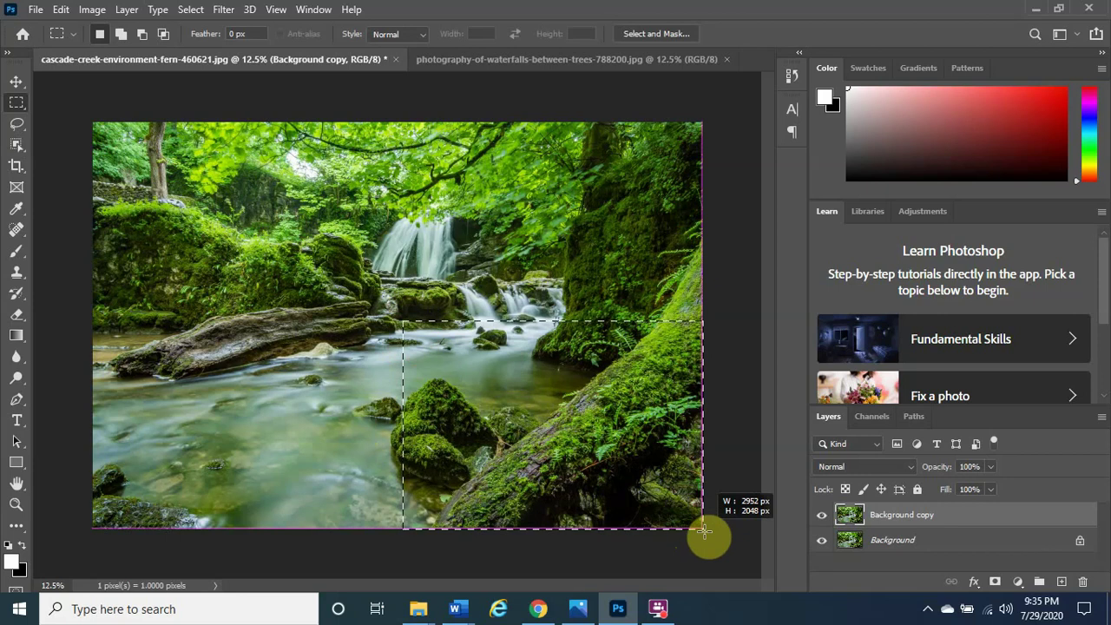
pyautogui.moveTo(704, 531); pyautogui.dragTo(713, 532)
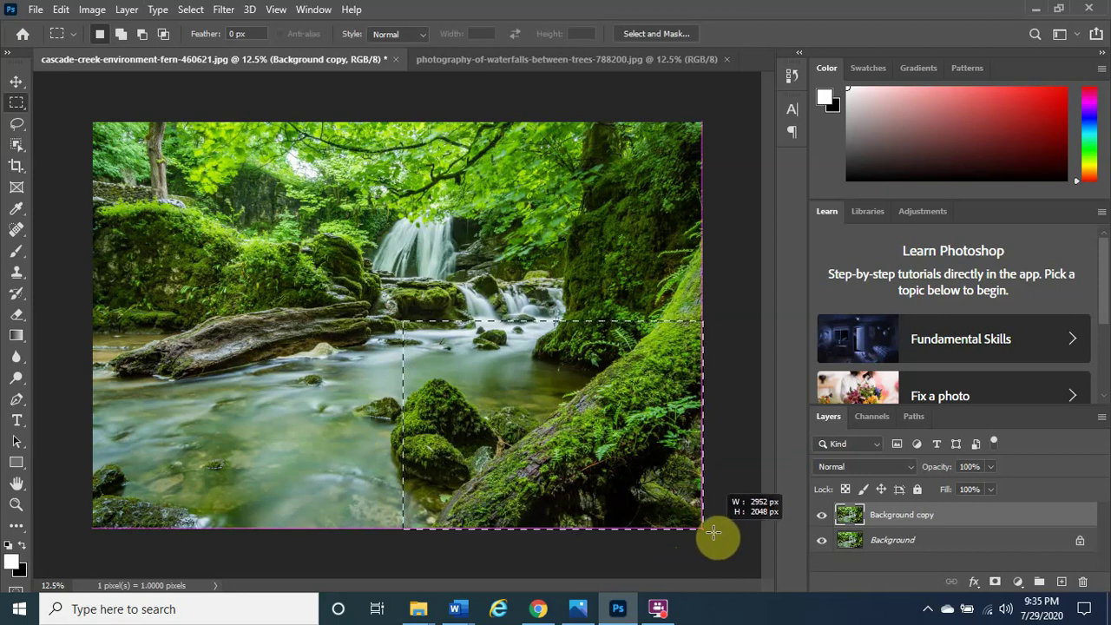
pyautogui.moveTo(713, 532); pyautogui.dragTo(722, 539)
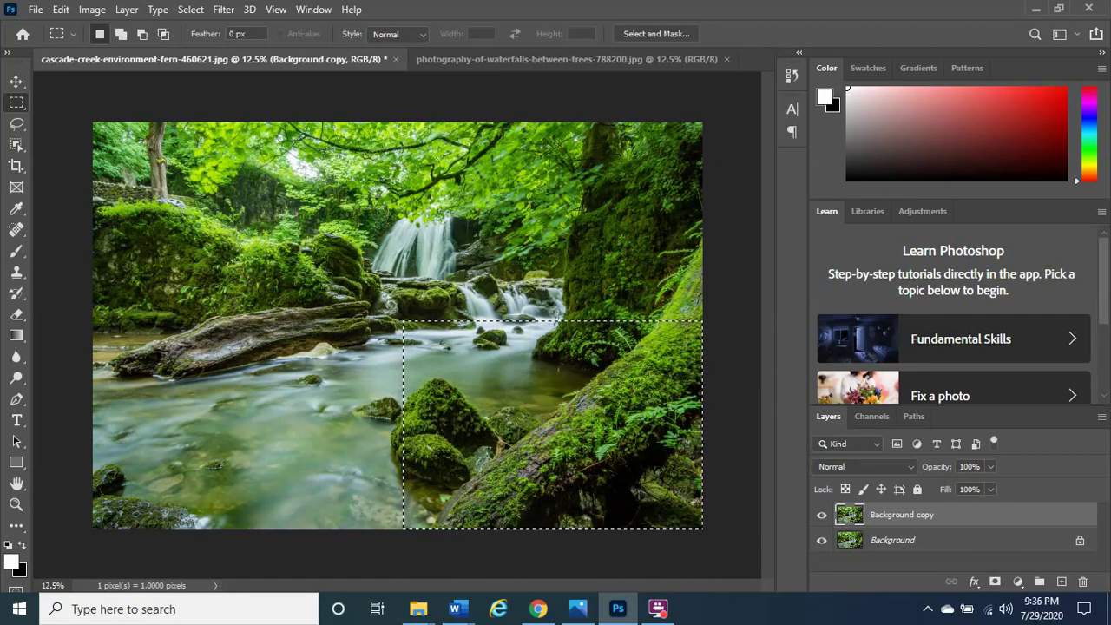
# Fill the selection with the Foreground to Background gradient, white to black, running from its lower-right corner to its upper-left corner
pyautogui.click(20, 340)
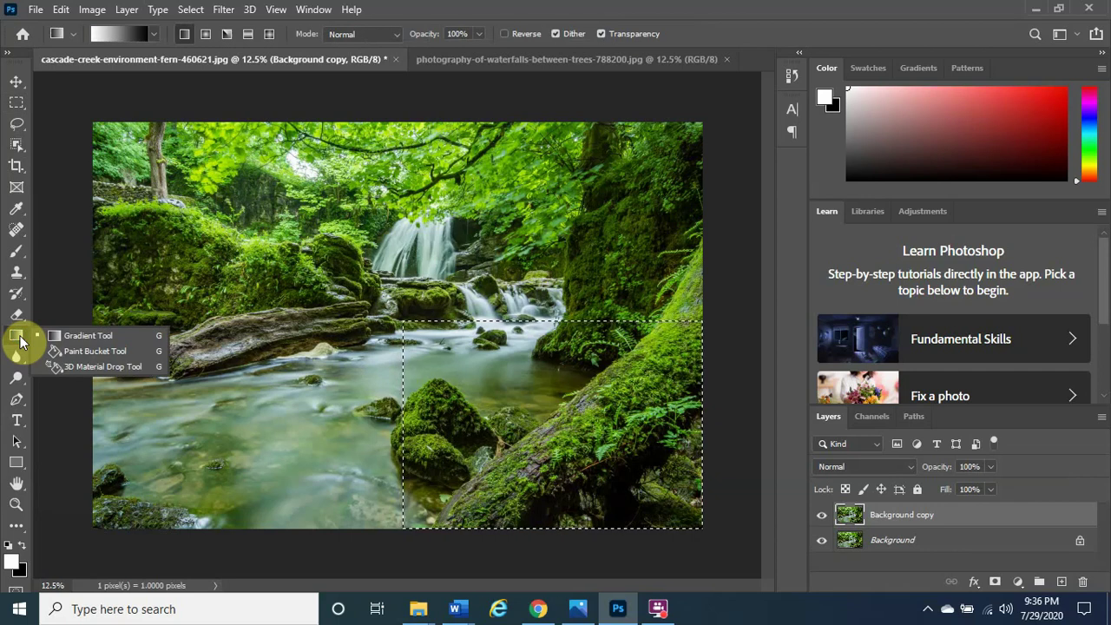
pyautogui.click(80, 334)
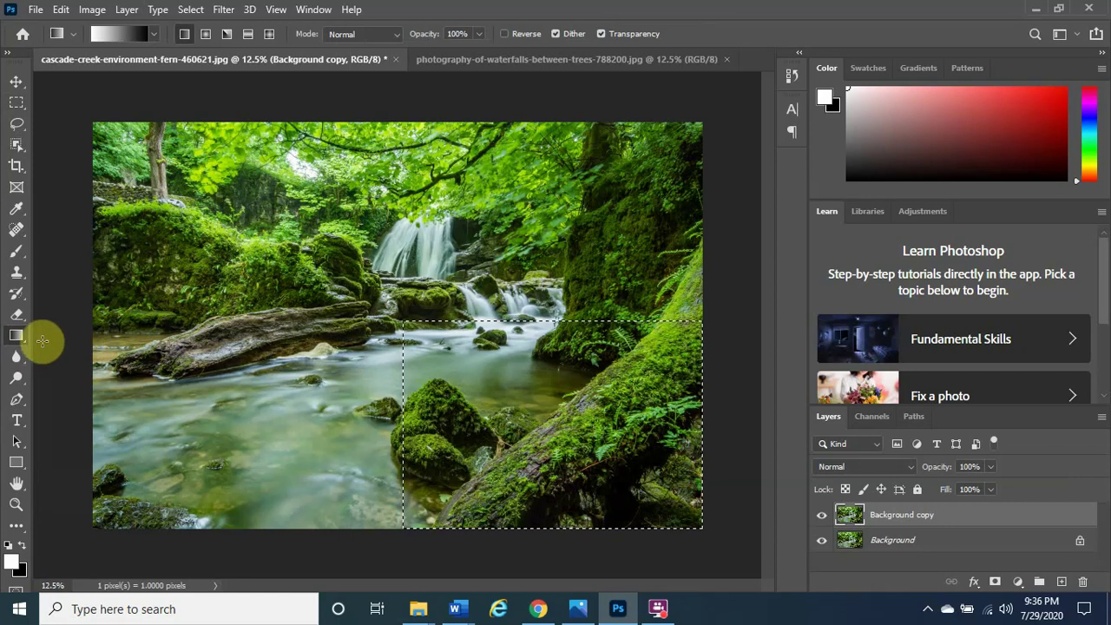
pyautogui.click(129, 35)
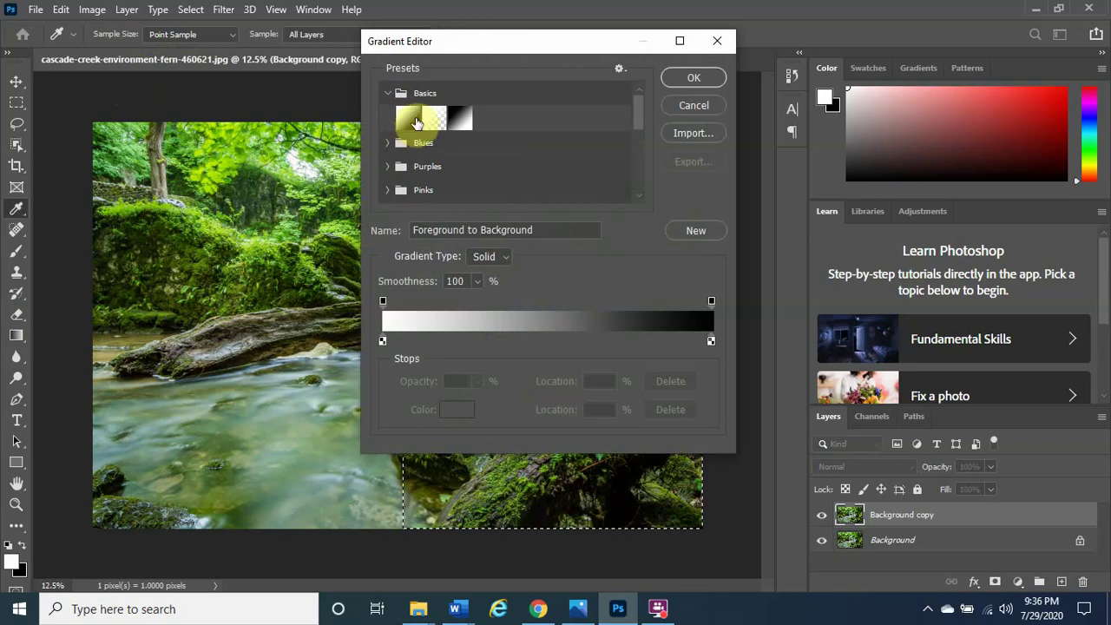
pyautogui.click(405, 120)
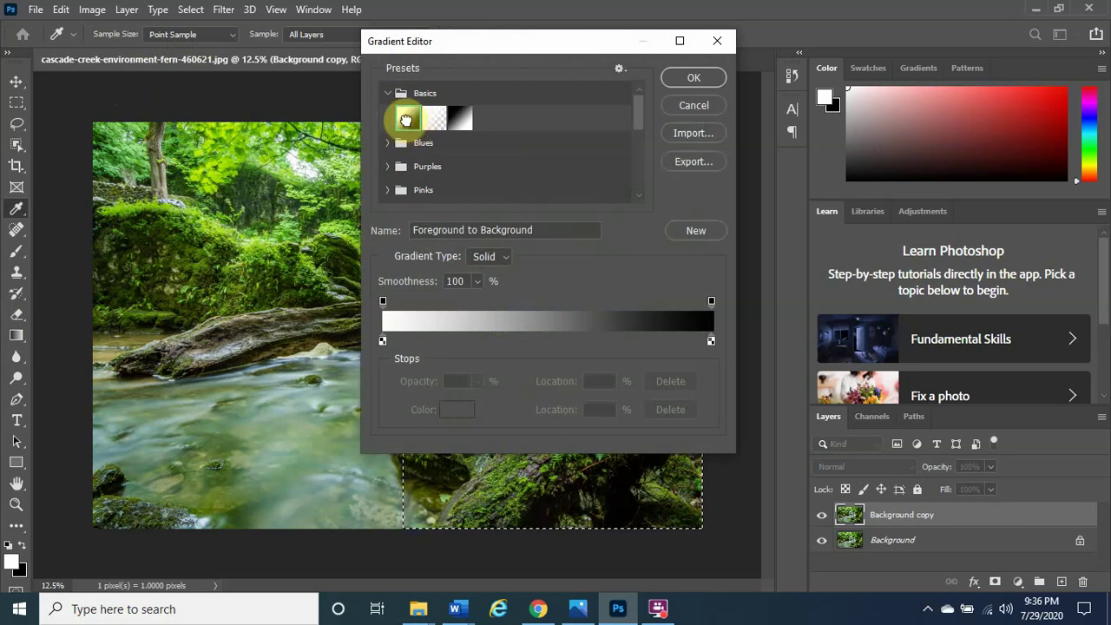
pyautogui.click(693, 78)
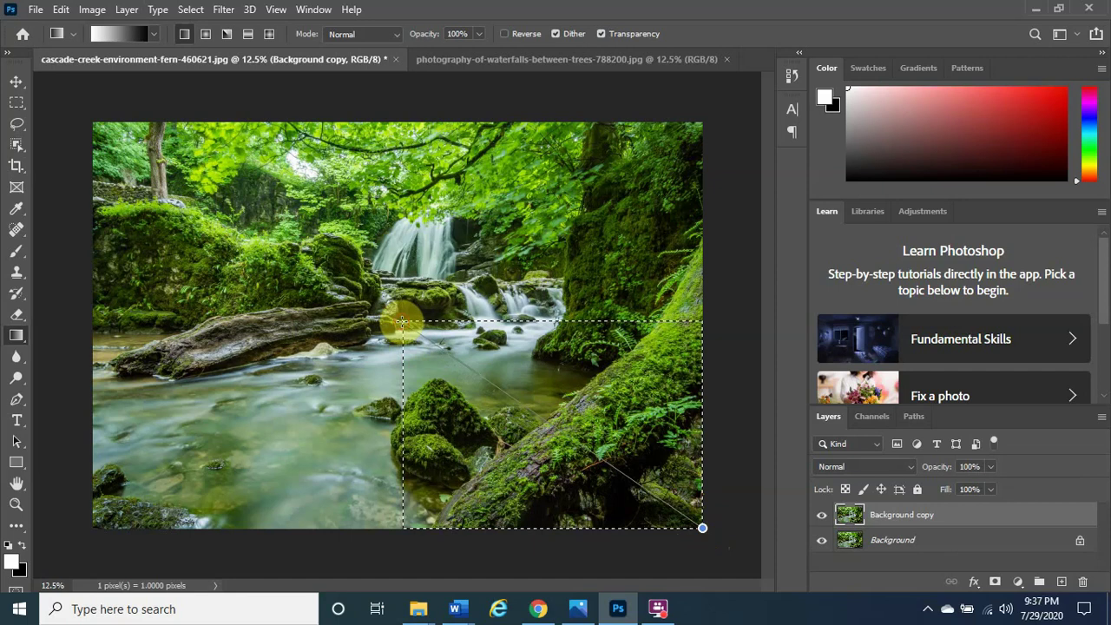
pyautogui.moveTo(403, 323); pyautogui.dragTo(401, 323)
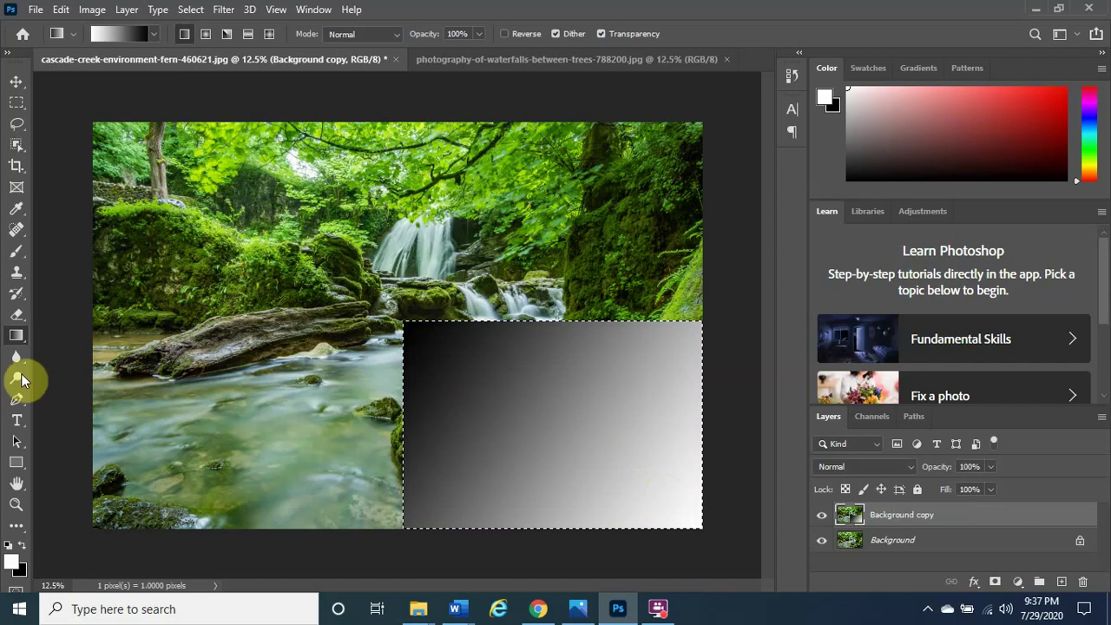
# Return to the Rectangular Marquee tool and deselect the gradient-filled area
pyautogui.click(20, 105)
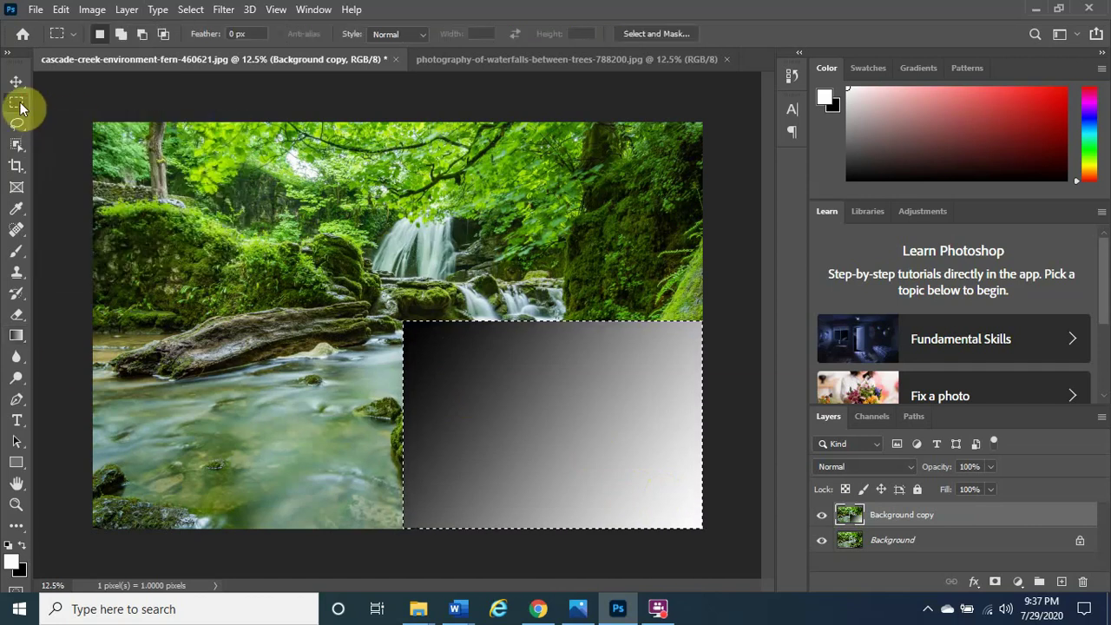
pyautogui.click(19, 105)
pyautogui.click(21, 108)
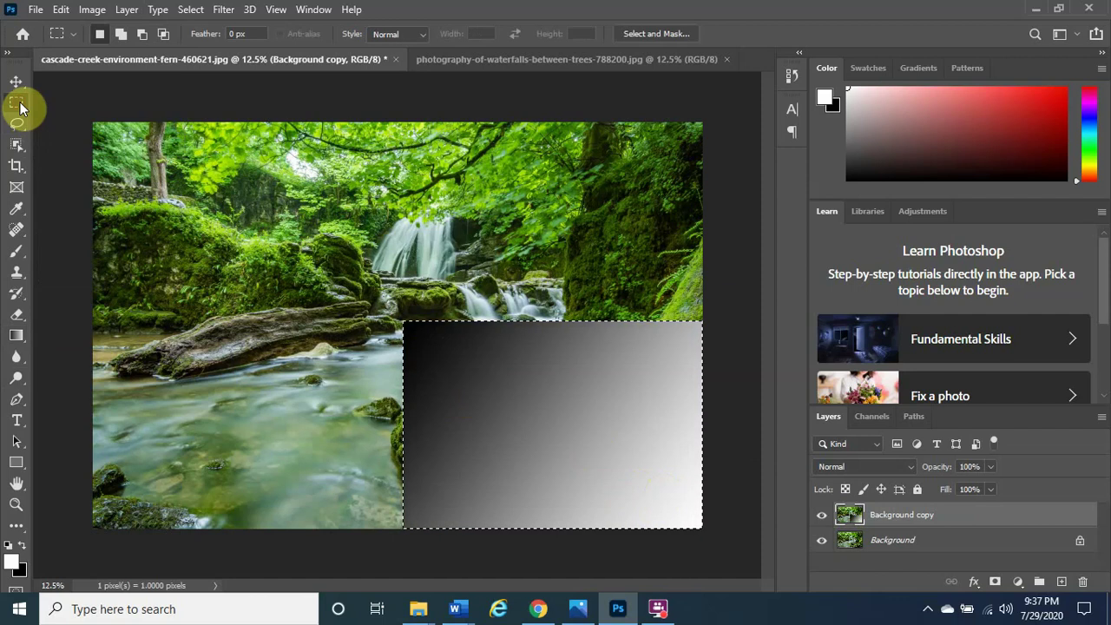
pyautogui.click(20, 107)
pyautogui.click(78, 103)
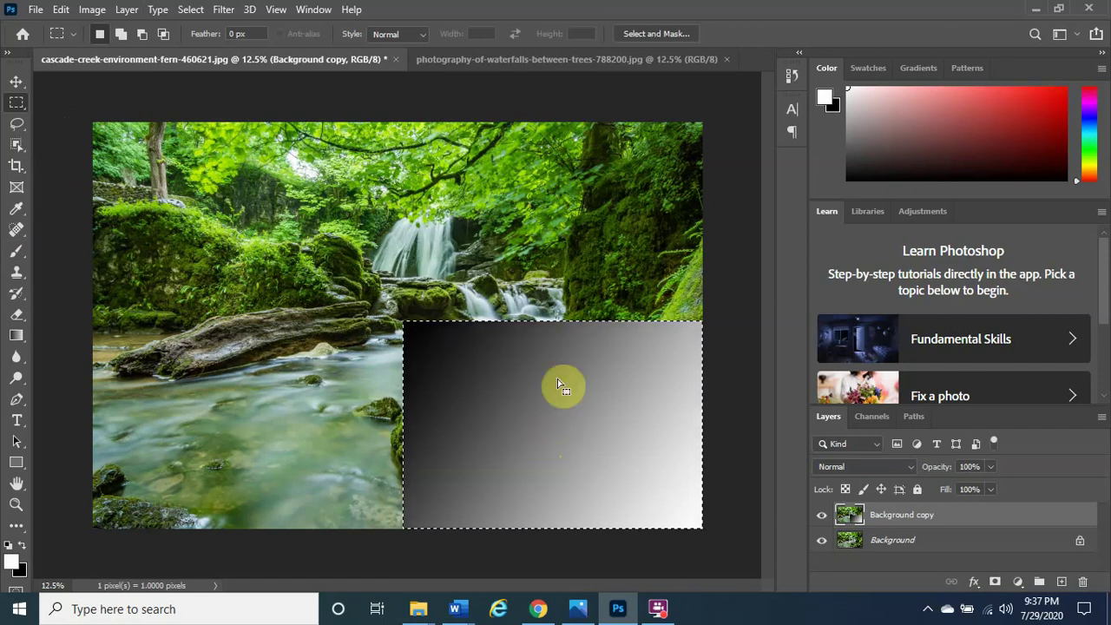
pyautogui.rightClick(586, 427)
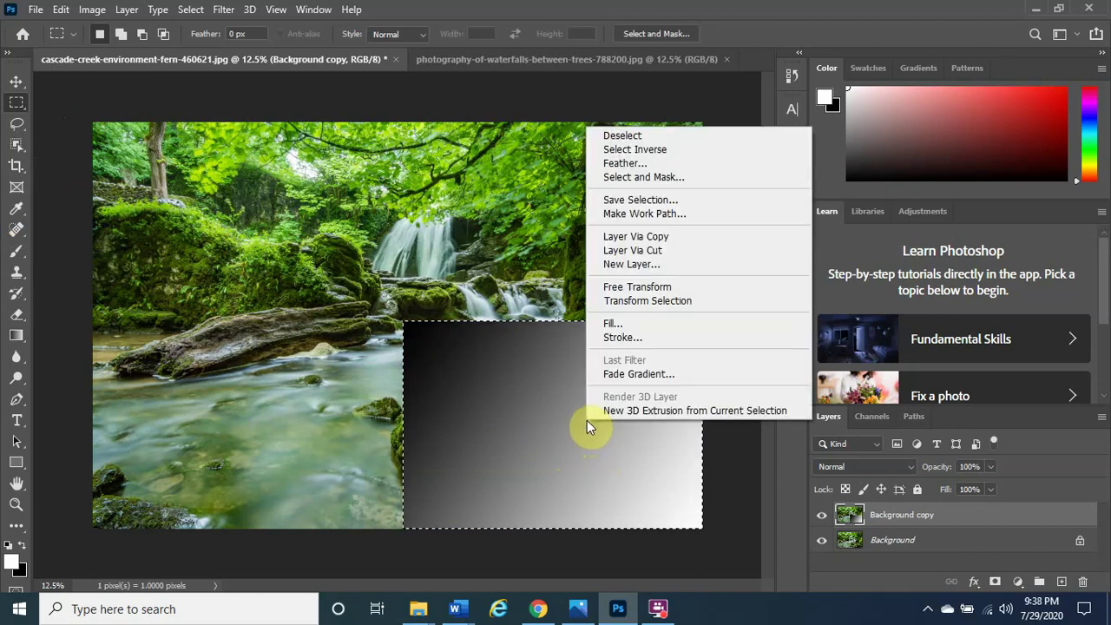
pyautogui.click(662, 139)
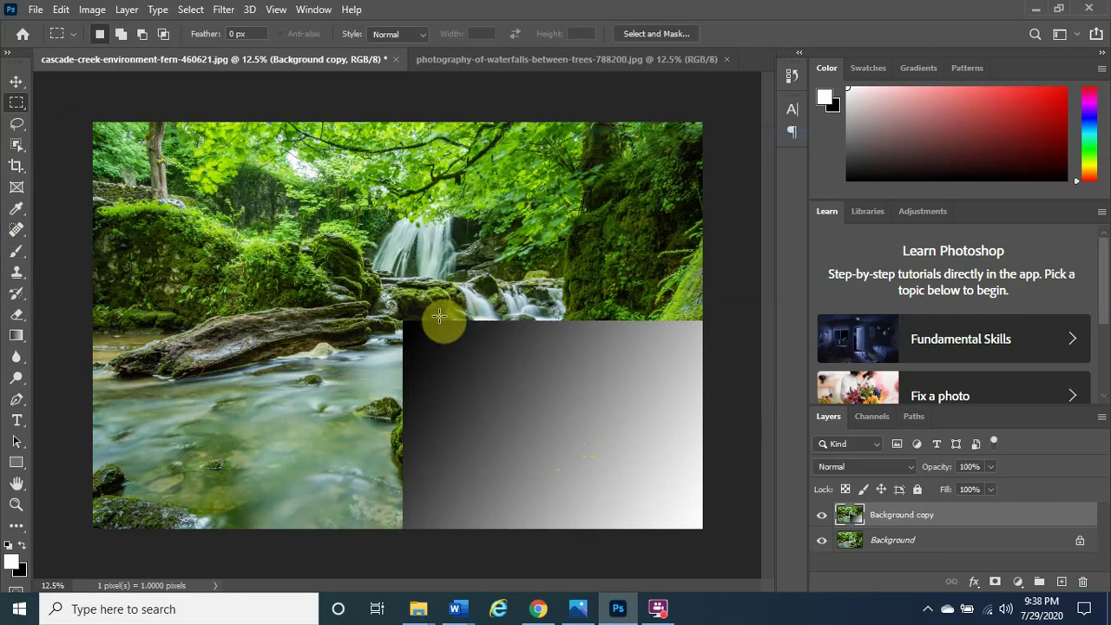
# Warp the Background copy layer by curling its lower-right corner toward the upper left, adjust both adjoining curve handles, and apply the transformation
pyautogui.rightClick(526, 370)
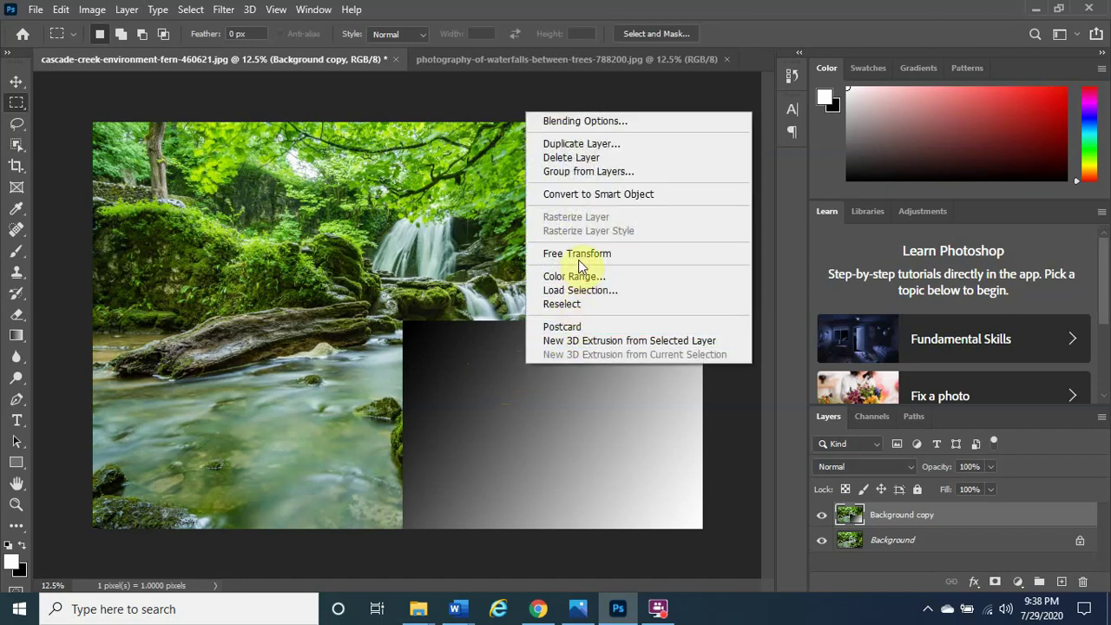
pyautogui.click(588, 256)
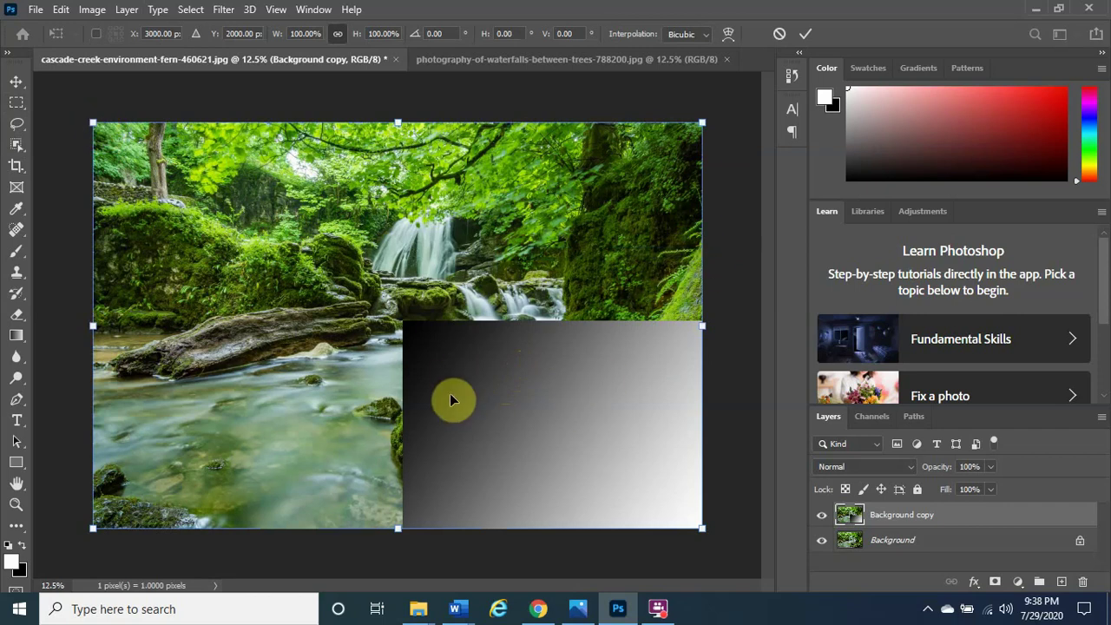
pyautogui.rightClick(522, 420)
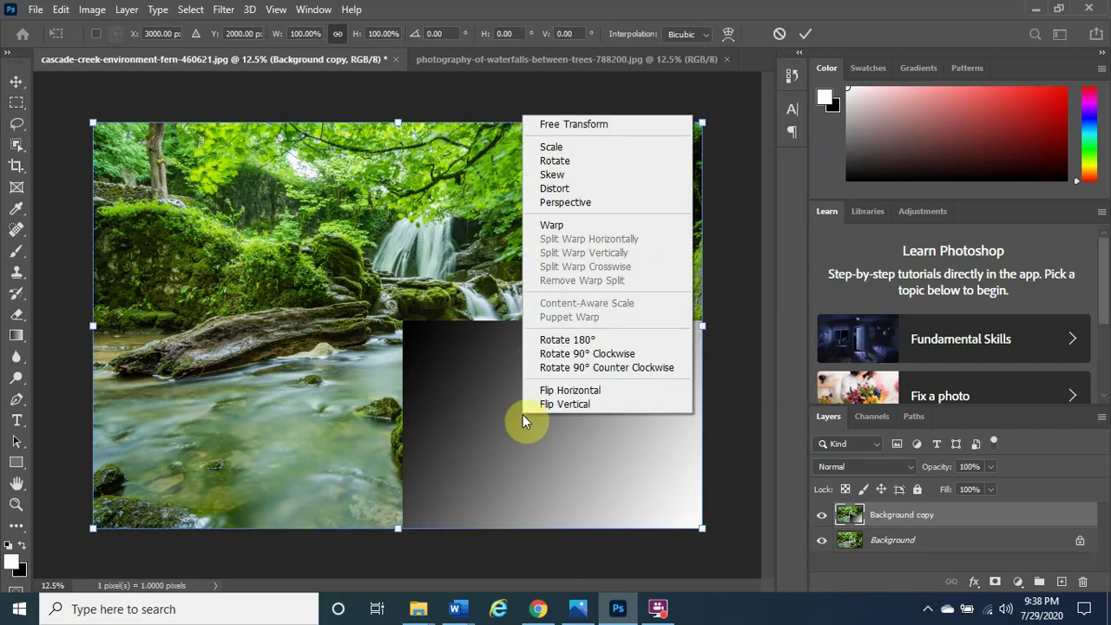
pyautogui.click(574, 225)
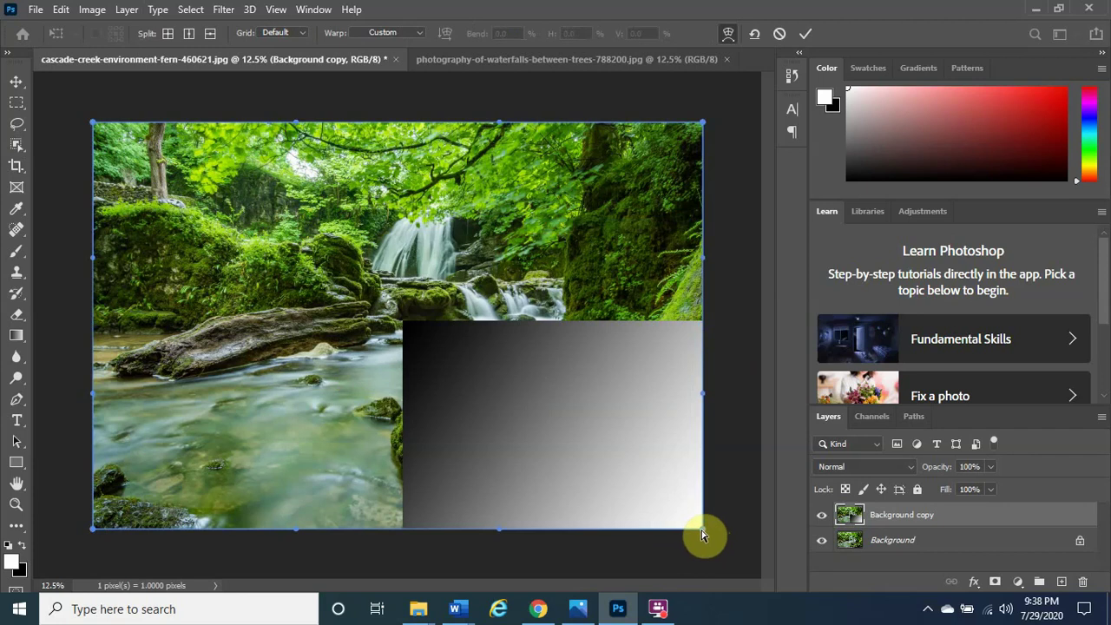
pyautogui.moveTo(704, 531); pyautogui.dragTo(336, 221)
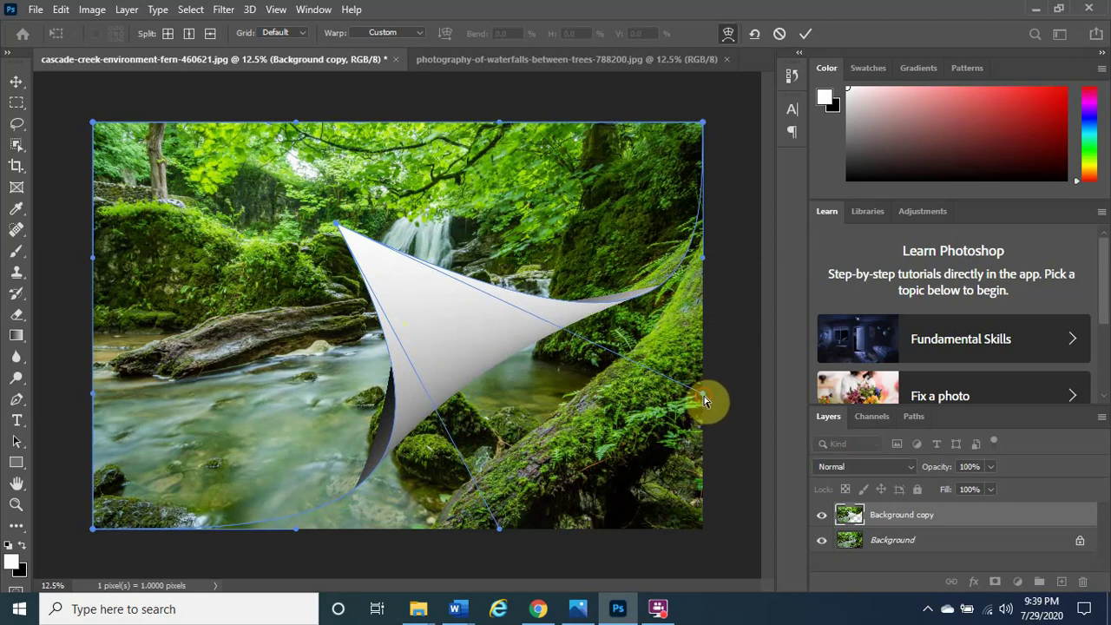
pyautogui.moveTo(703, 401); pyautogui.dragTo(679, 281)
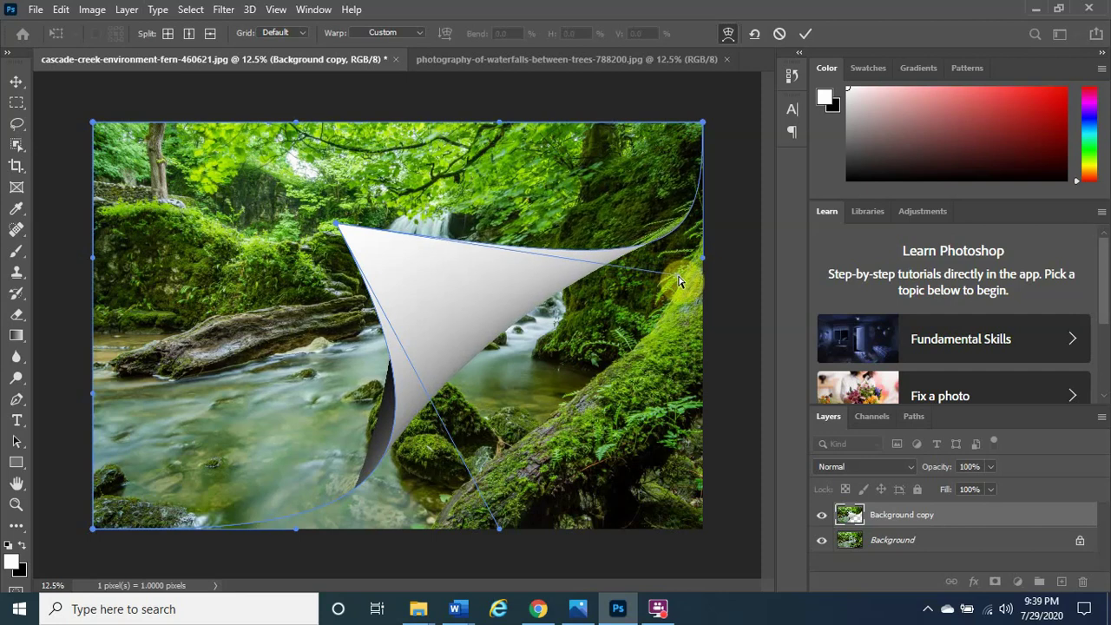
pyautogui.moveTo(498, 512); pyautogui.dragTo(347, 439)
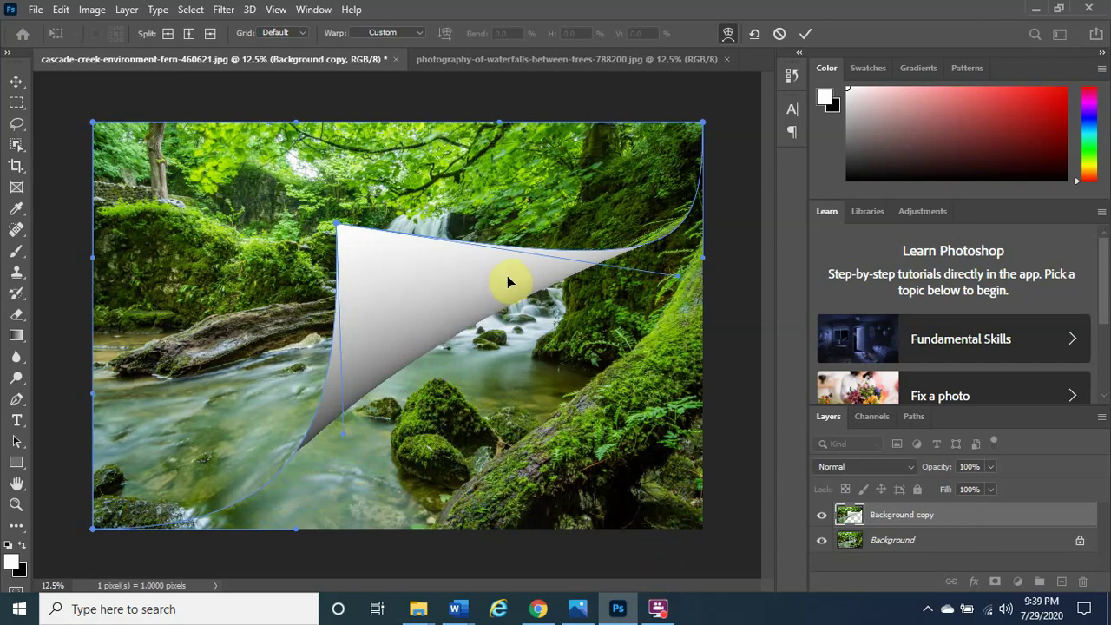
pyautogui.click(804, 34)
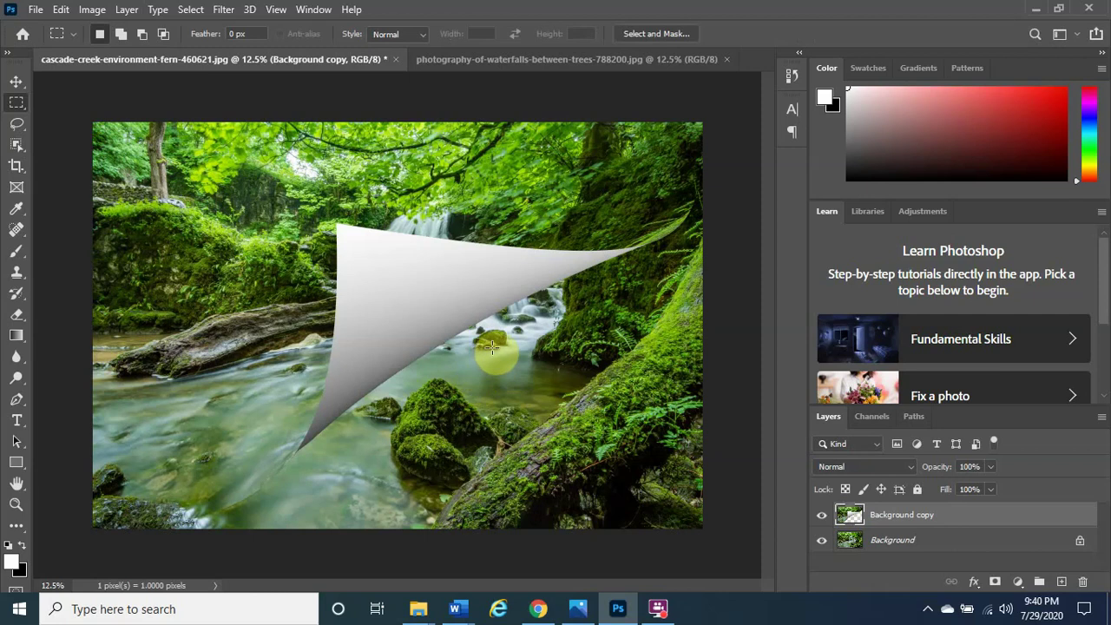
# Save the document on the computer as Photoshop file cascade-creek-environment-fern-final 2 in the Content files folder, with Maximize Compatibility on
pyautogui.click(36, 10)
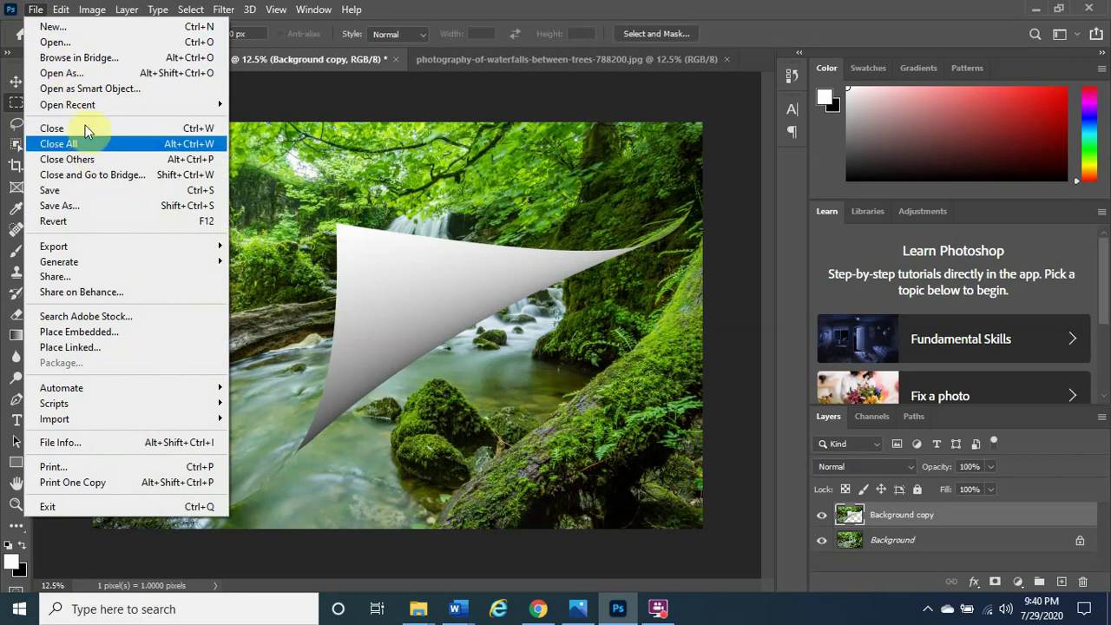
pyautogui.click(92, 191)
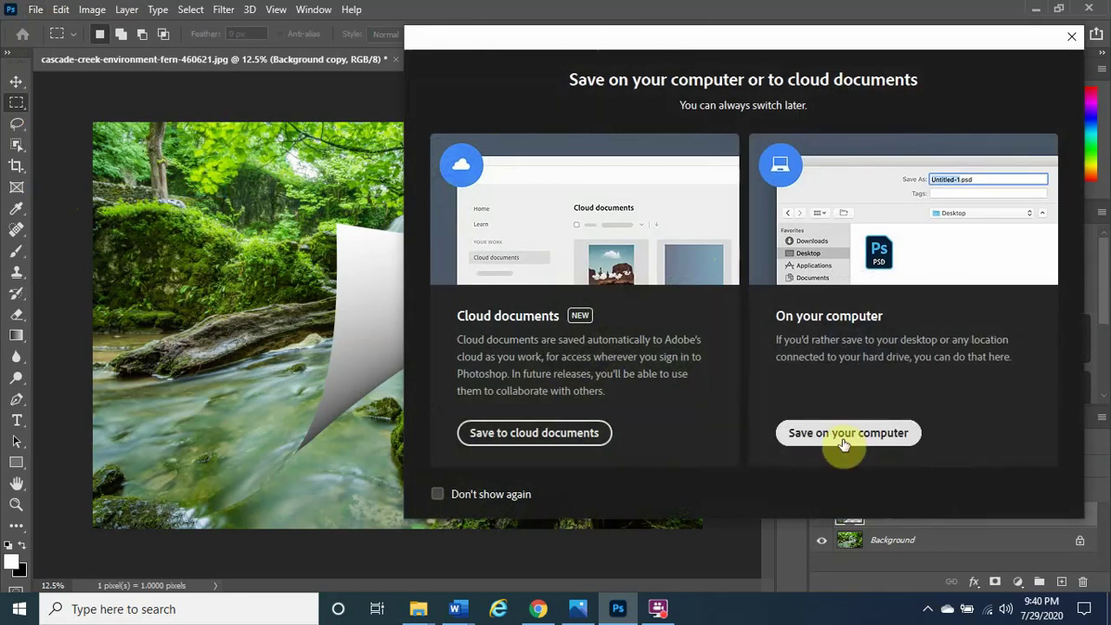
pyautogui.click(841, 436)
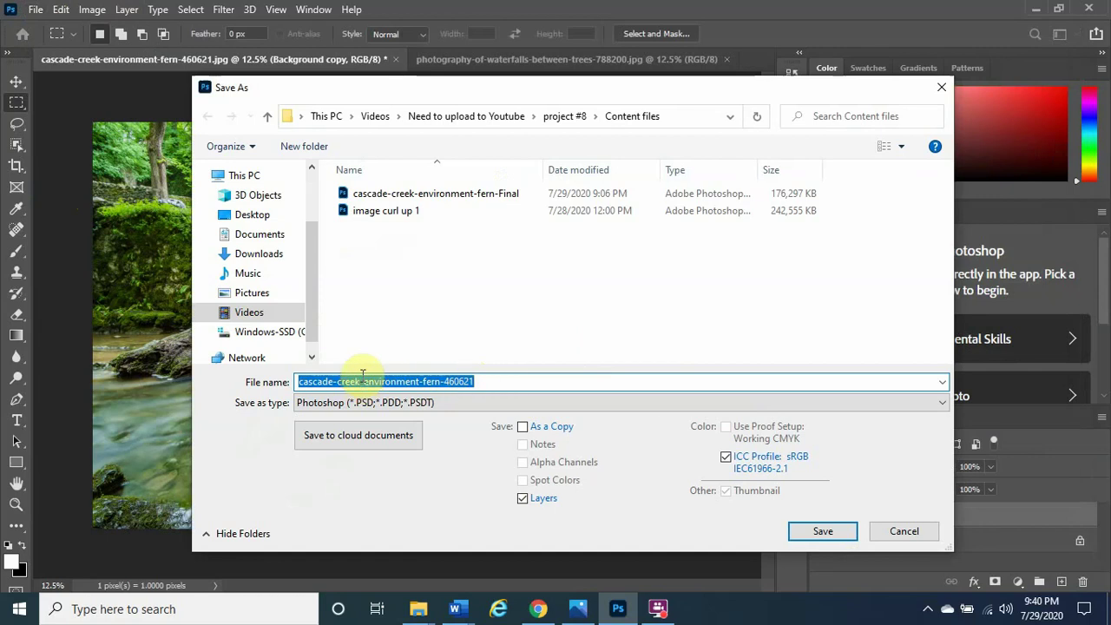
pyautogui.click(493, 382)
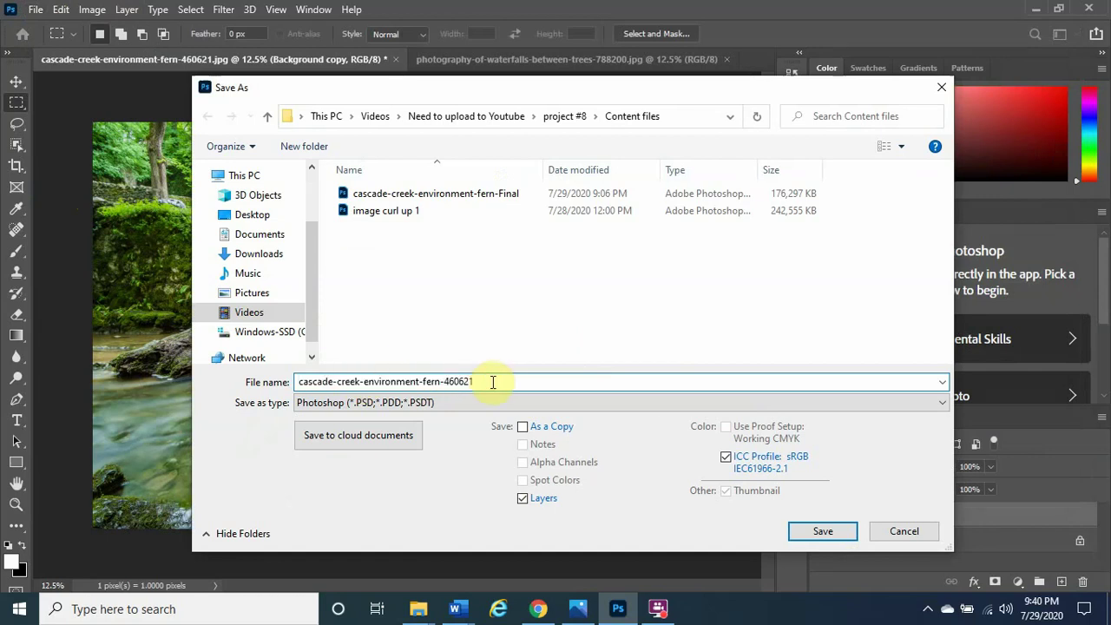
pyautogui.moveTo(479, 382); pyautogui.dragTo(444, 382)
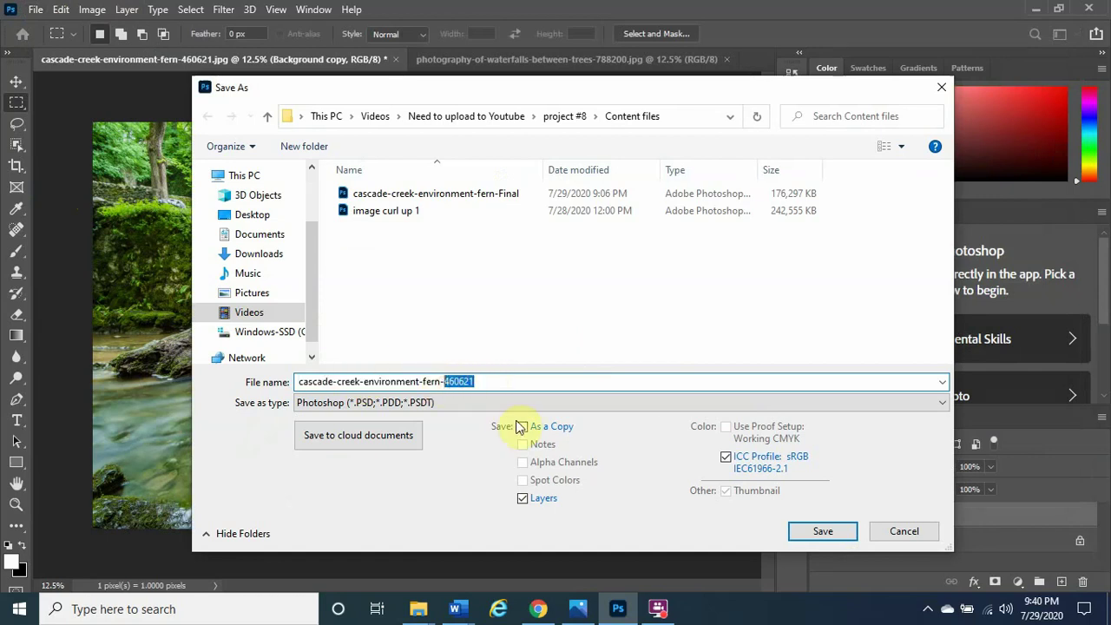
pyautogui.press('BackSpace')
pyautogui.write('f')
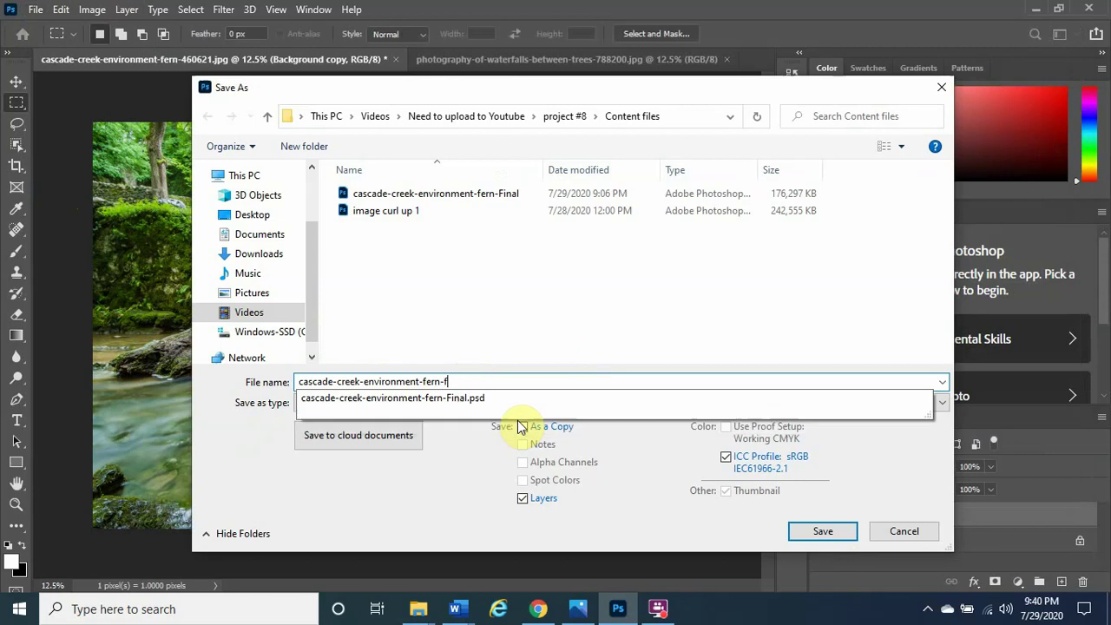
pyautogui.write('inal 2')
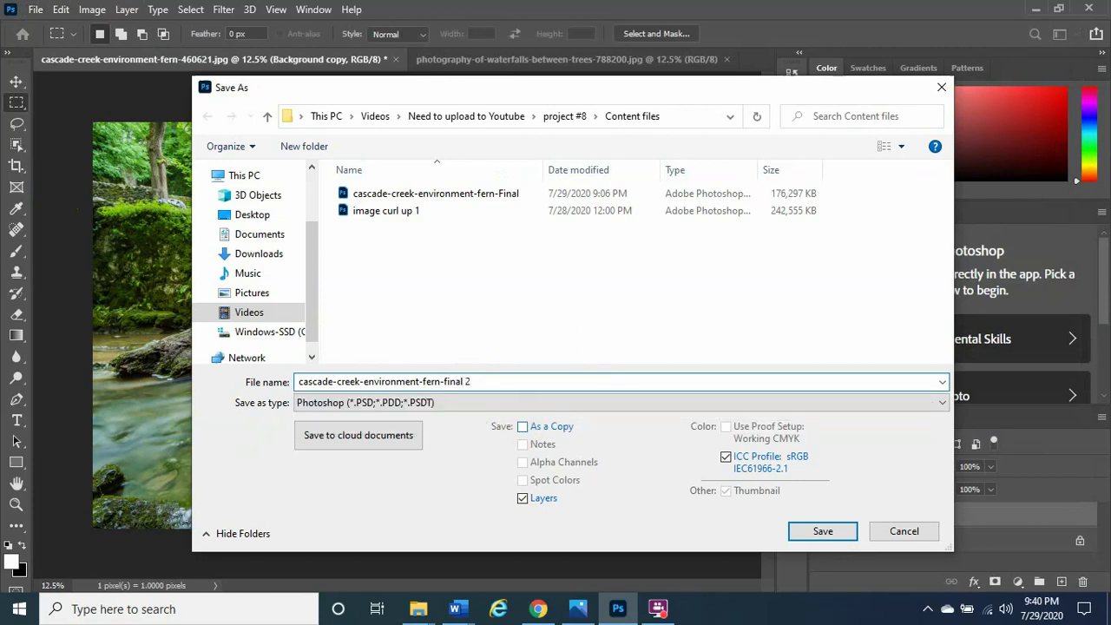
pyautogui.click(823, 531)
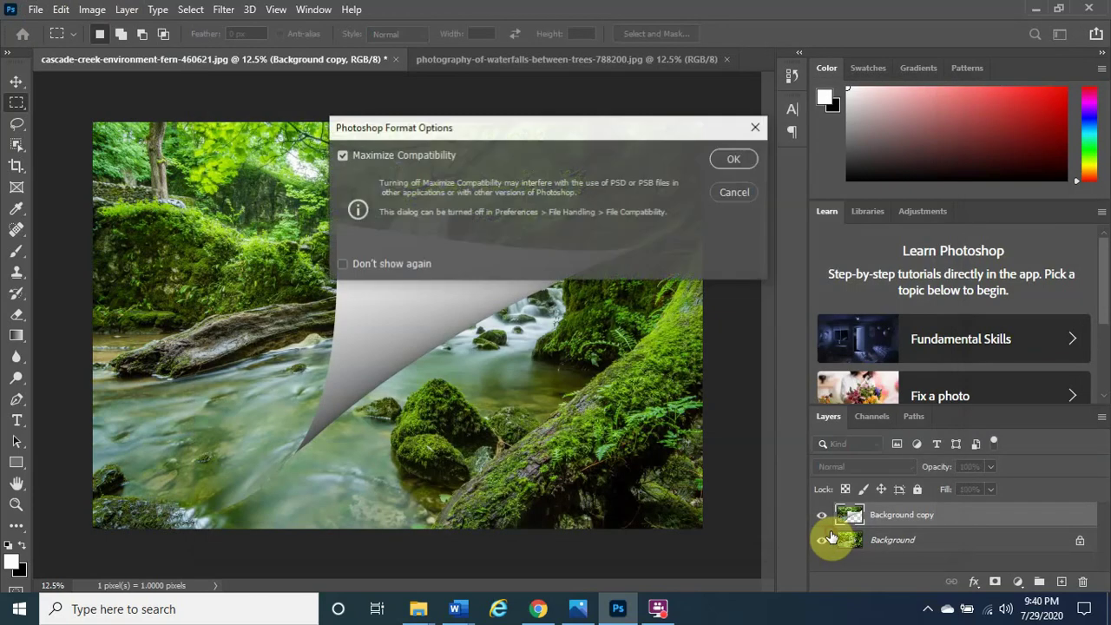
pyautogui.click(729, 165)
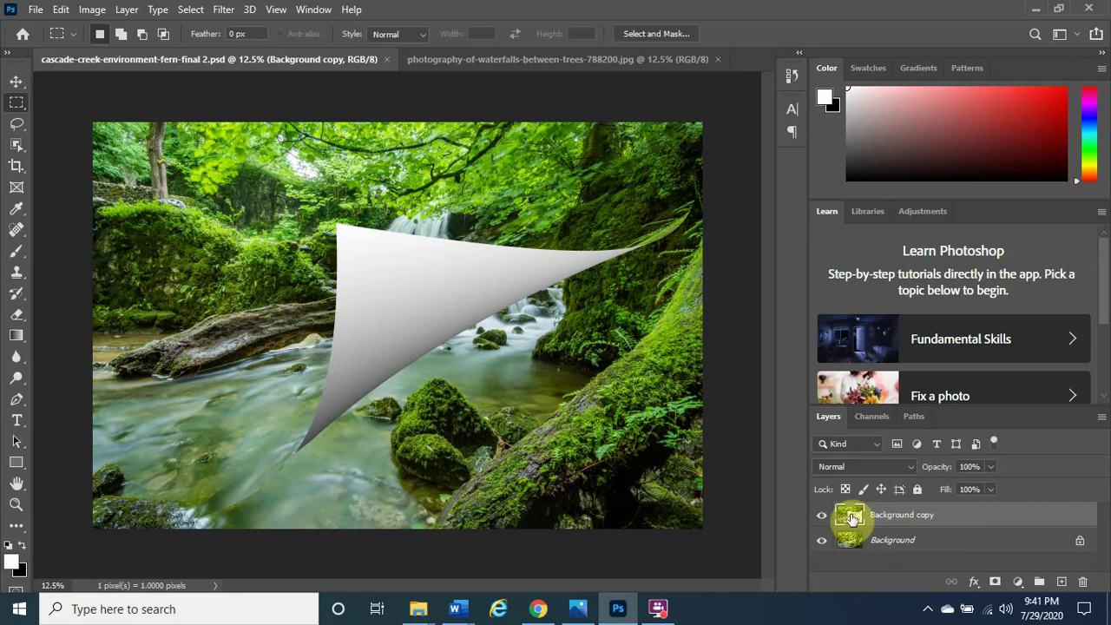
# Open the layer style settings of the Background copy layer and enable the second Inner Shadow effect
pyautogui.doubleClick(899, 517)
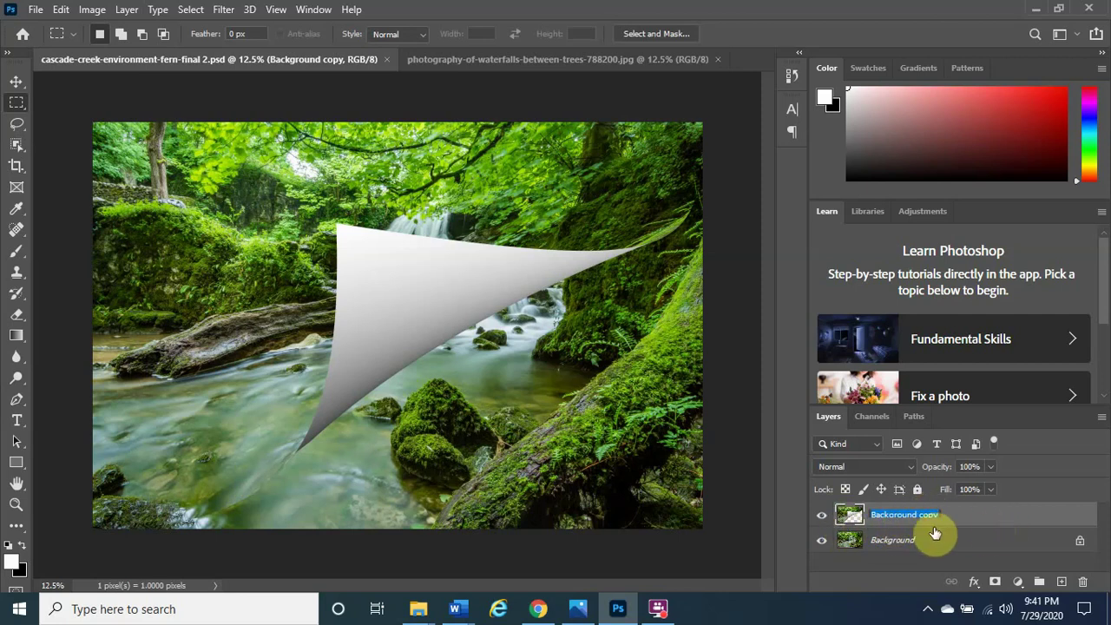
pyautogui.click(853, 519)
pyautogui.doubleClick(852, 518)
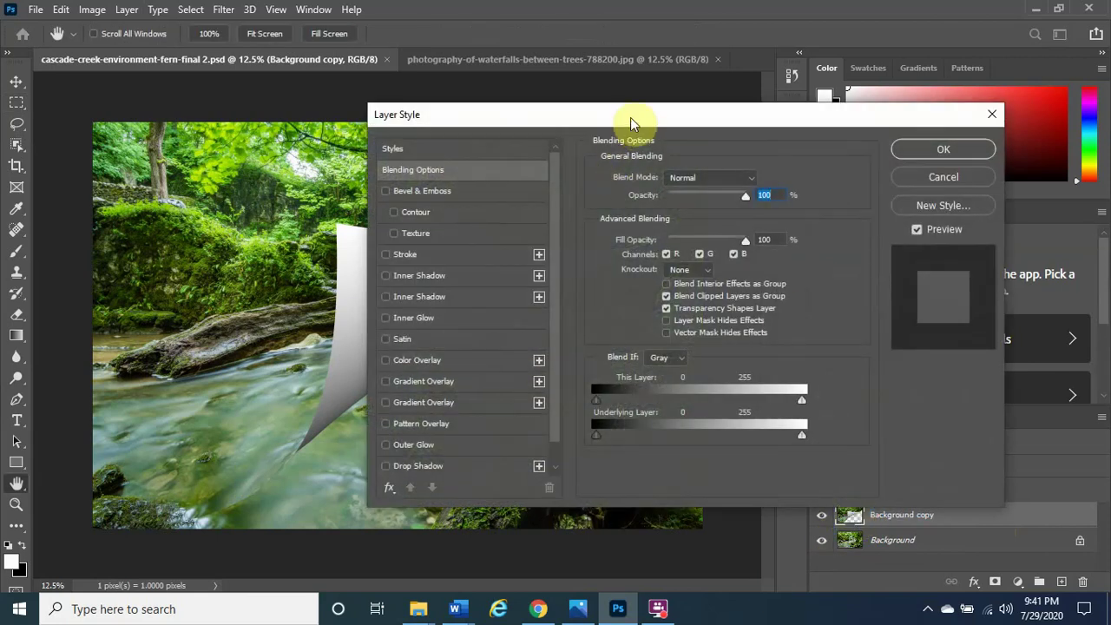
pyautogui.moveTo(630, 117); pyautogui.dragTo(852, 73)
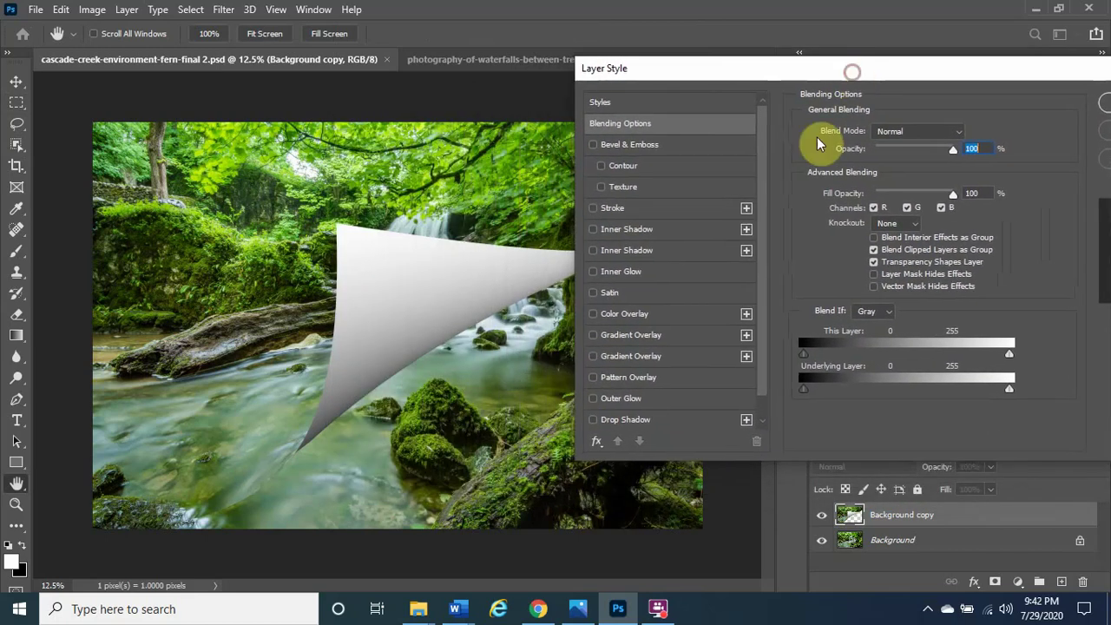
pyautogui.click(593, 252)
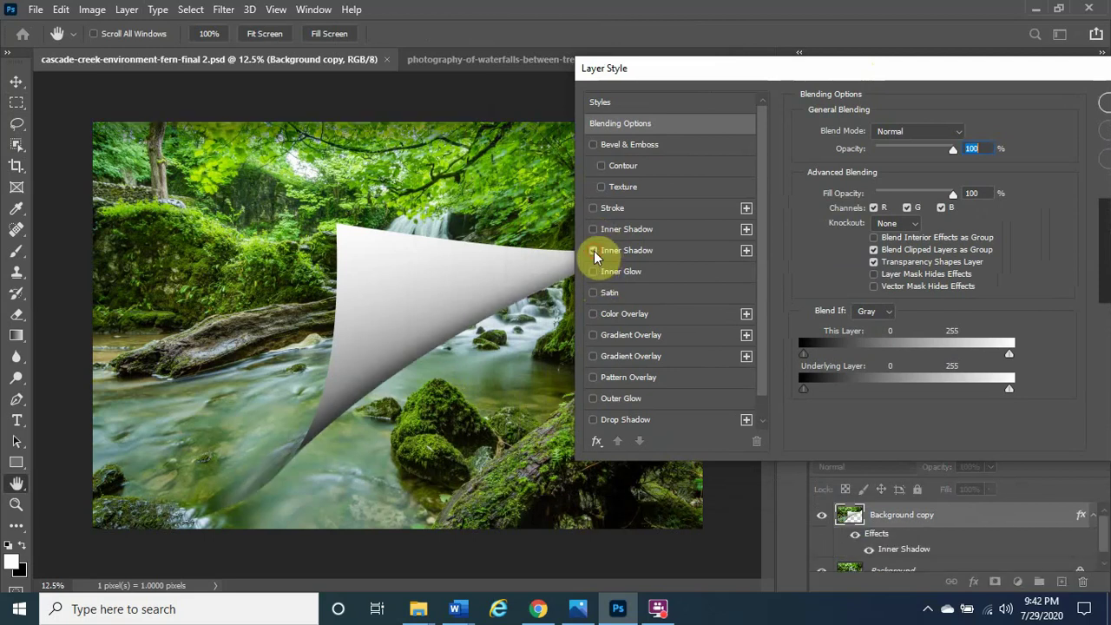
pyautogui.click(594, 253)
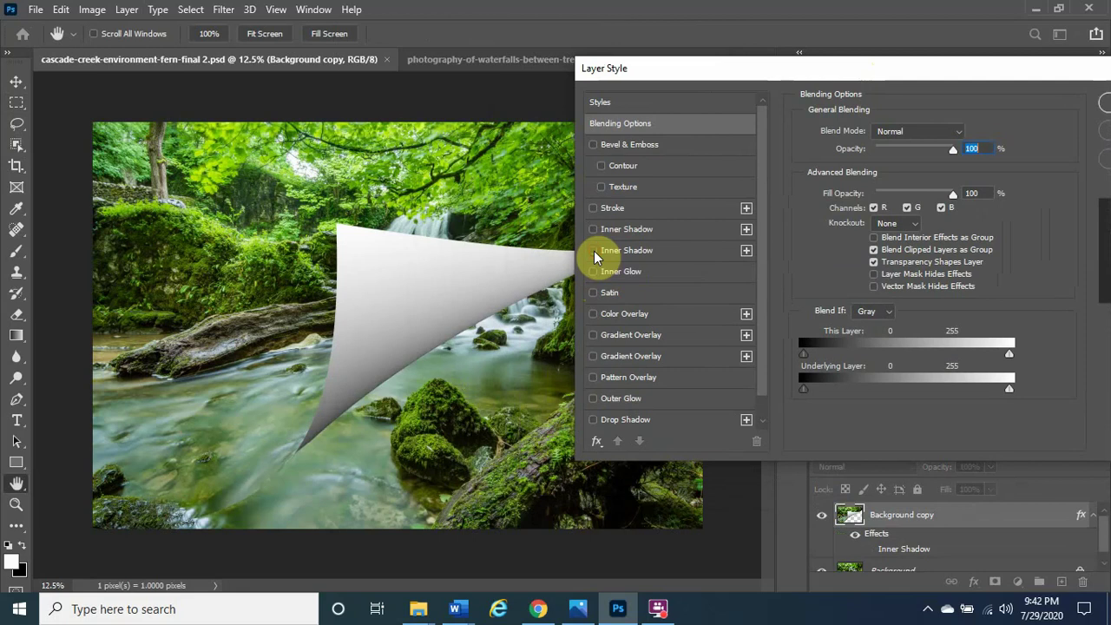
pyautogui.click(593, 251)
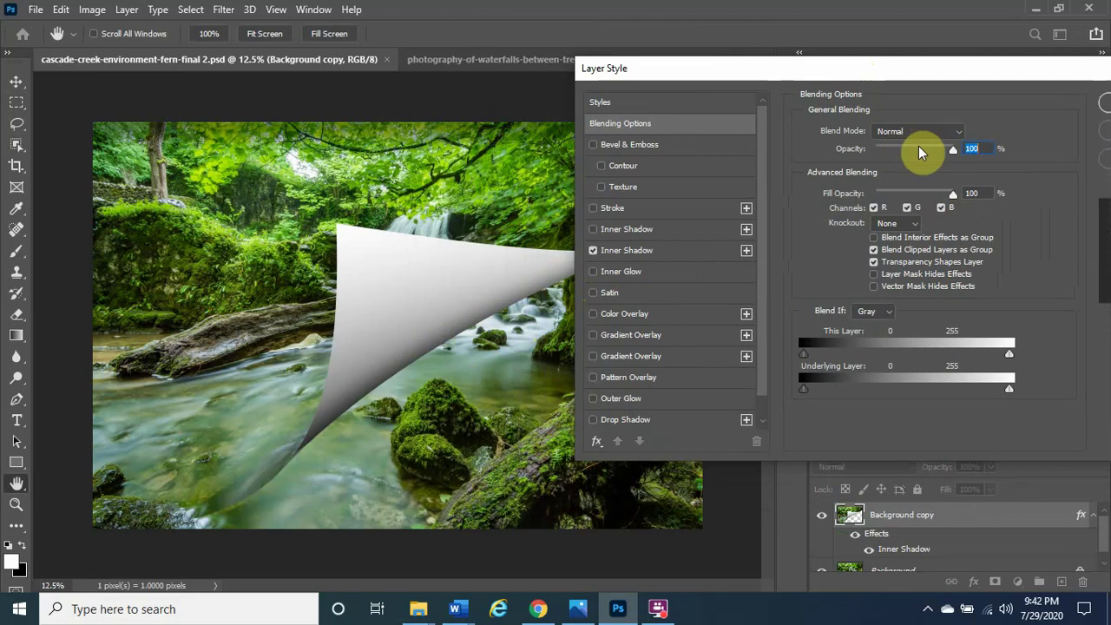
# Set the Background copy layer's blending opacity to 93%, keep Fill Opacity at 100%, and apply the layer style
pyautogui.moveTo(950, 159)
pyautogui.mouseDown()
pyautogui.moveTo(875, 161)
pyautogui.moveTo(950, 162)
pyautogui.mouseUp()
pyautogui.click(956, 204)
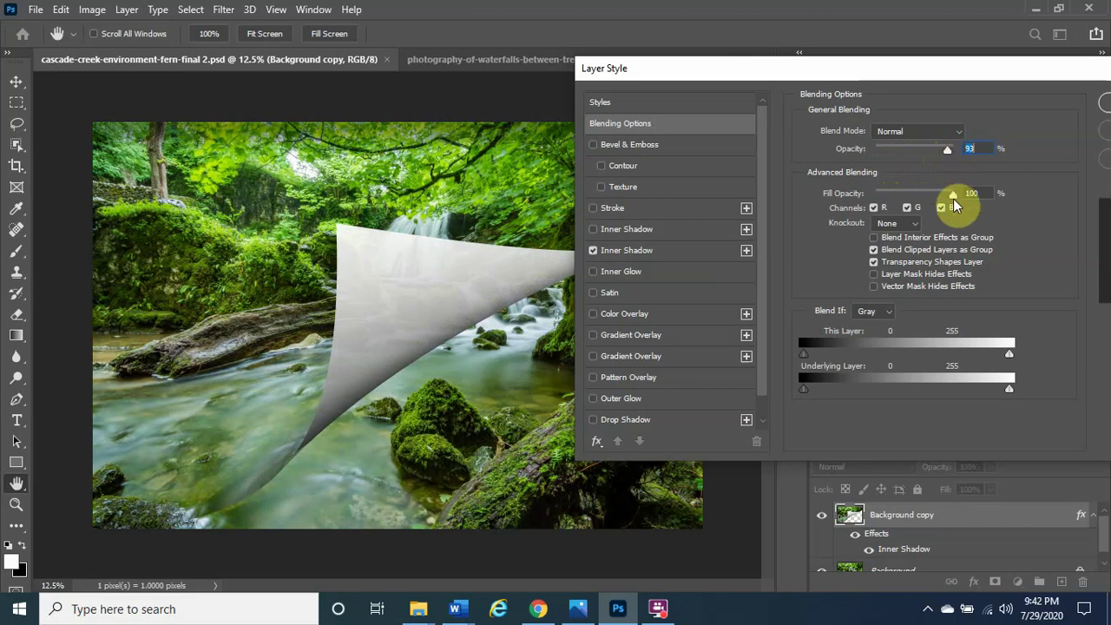
pyautogui.moveTo(955, 203)
pyautogui.mouseDown()
pyautogui.moveTo(944, 199)
pyautogui.moveTo(955, 205)
pyautogui.mouseUp()
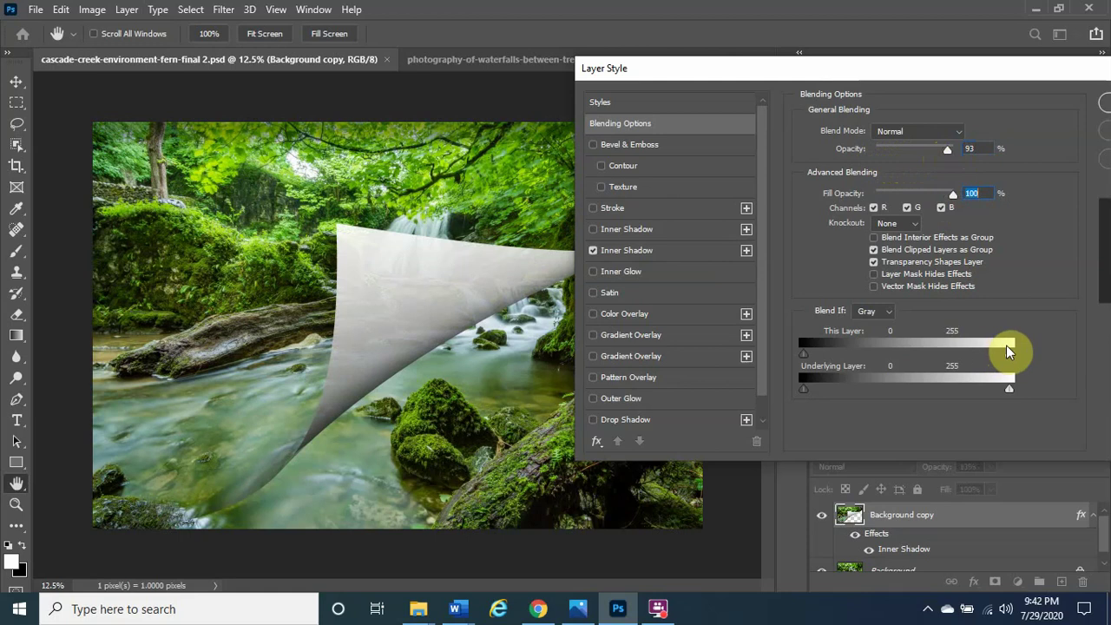
pyautogui.moveTo(953, 77); pyautogui.dragTo(918, 66)
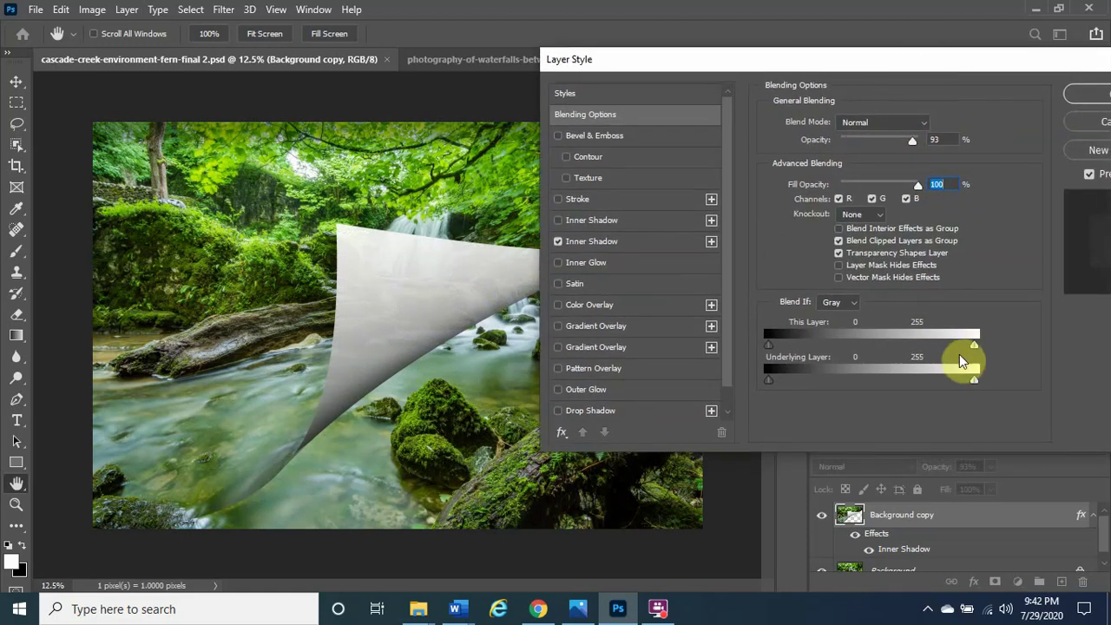
pyautogui.moveTo(974, 347)
pyautogui.mouseDown()
pyautogui.moveTo(951, 354)
pyautogui.moveTo(986, 365)
pyautogui.mouseUp()
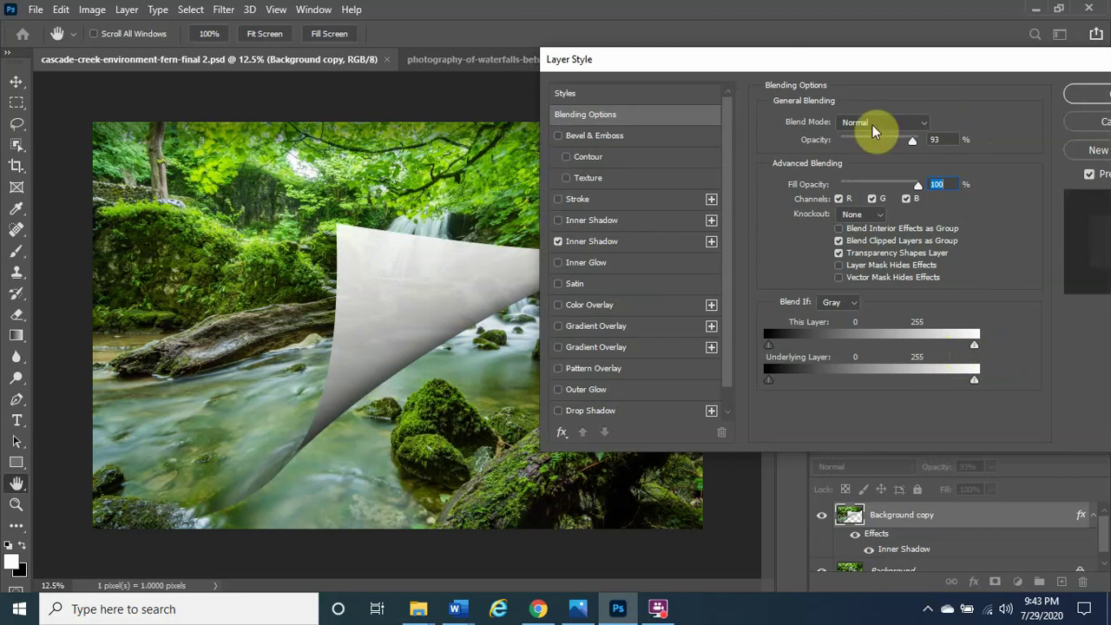
pyautogui.moveTo(920, 69); pyautogui.dragTo(814, 83)
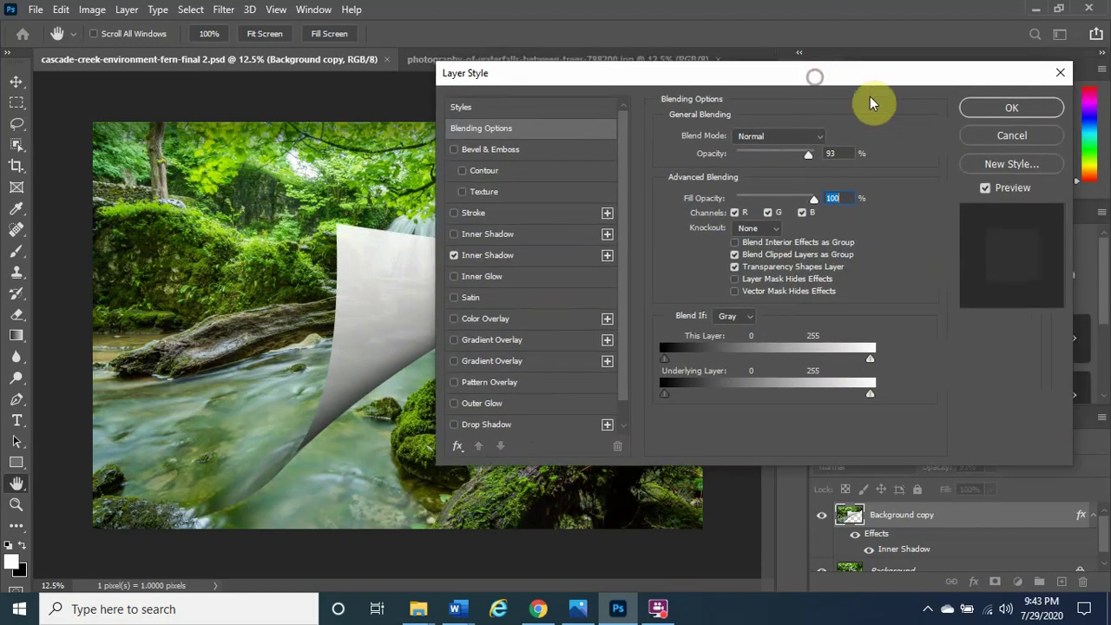
pyautogui.click(982, 115)
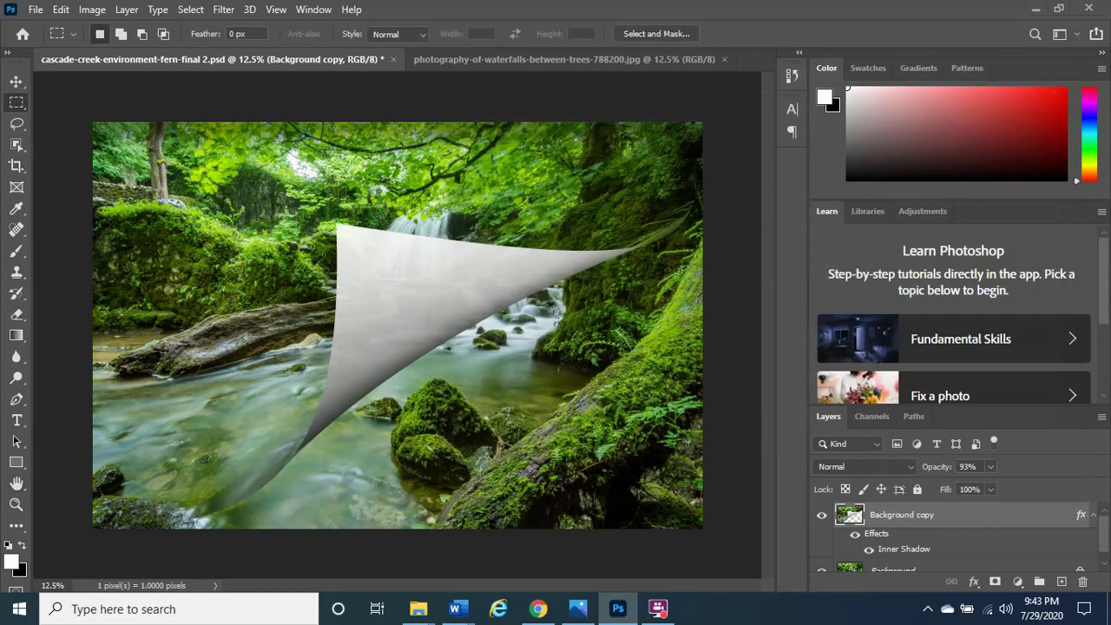
# Copy the waterfall photo with the Move tool into the cascade-creek-environment-fern-final 2 document as a new layer
pyautogui.click(455, 608)
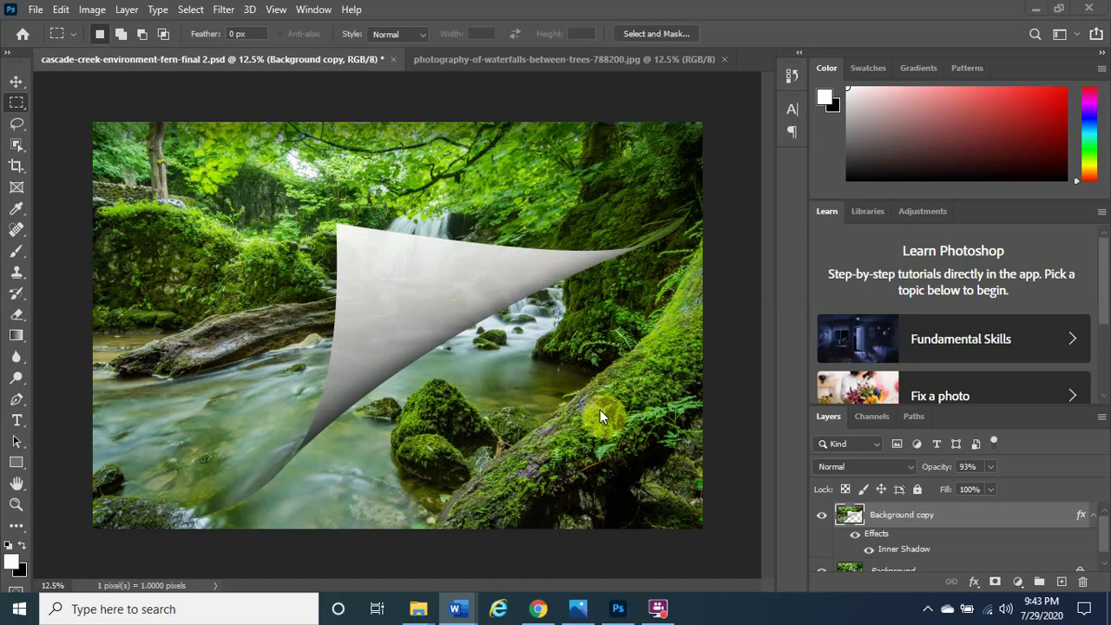
pyautogui.click(532, 61)
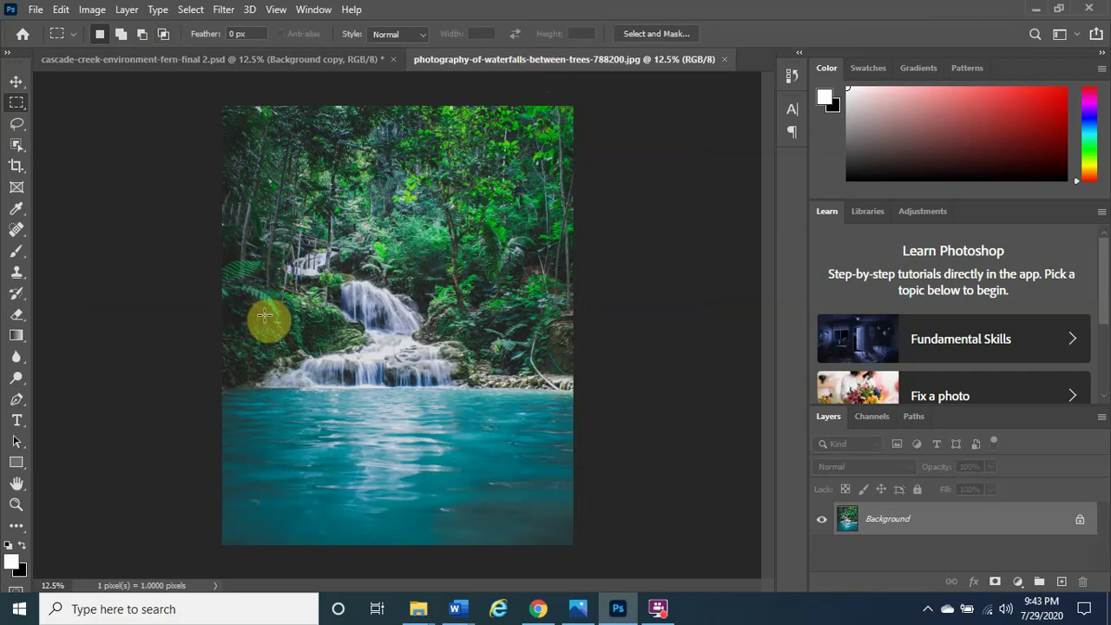
pyautogui.click(16, 87)
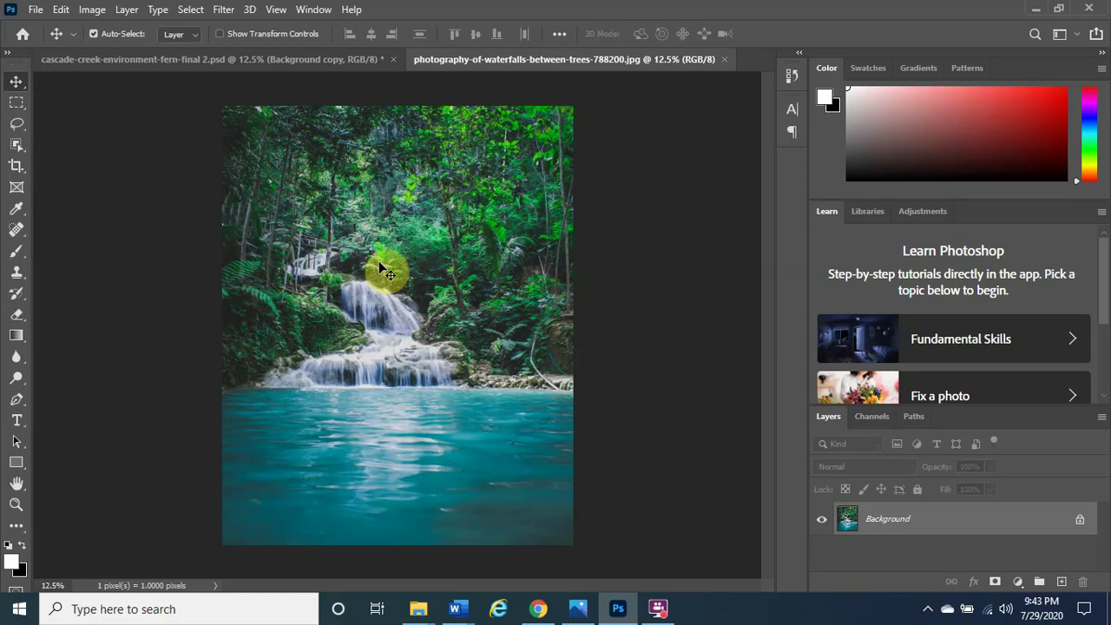
pyautogui.moveTo(382, 267); pyautogui.dragTo(256, 60)
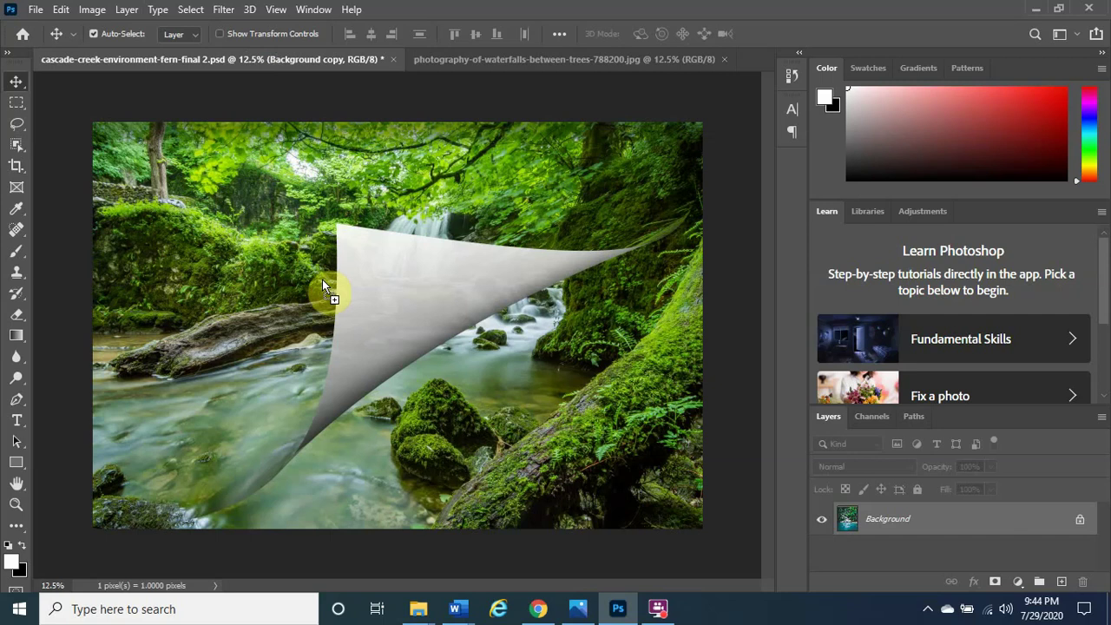
pyautogui.hotkey('ctrl', 'v')
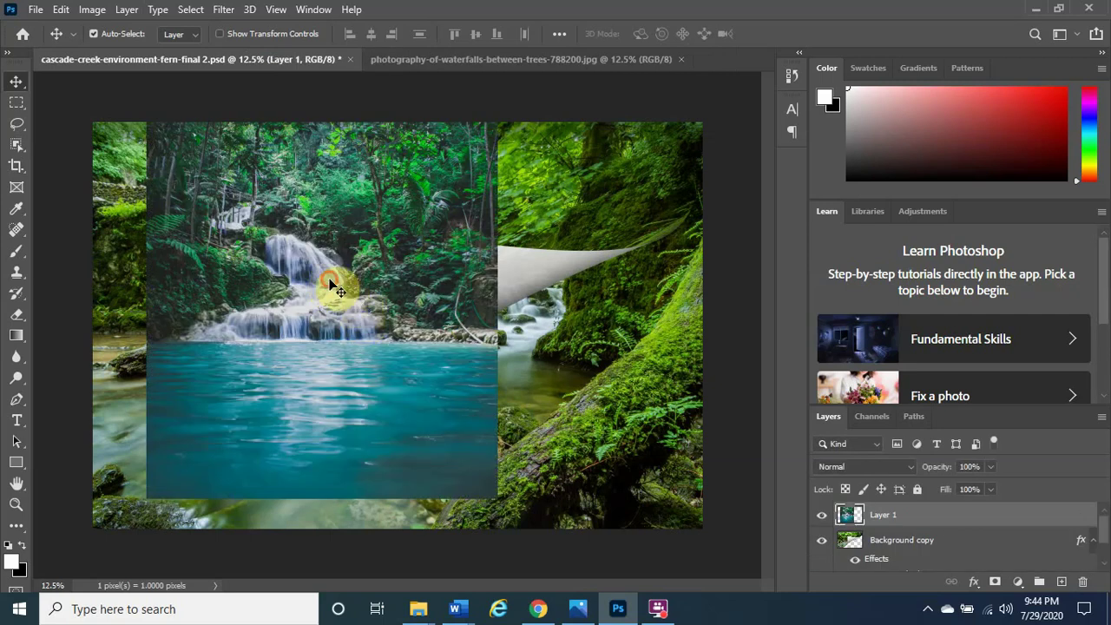
# Move the waterfall layer to the right part of the canvas, nearly reaching its right edge and covering its full height
pyautogui.moveTo(331, 280); pyautogui.dragTo(451, 312)
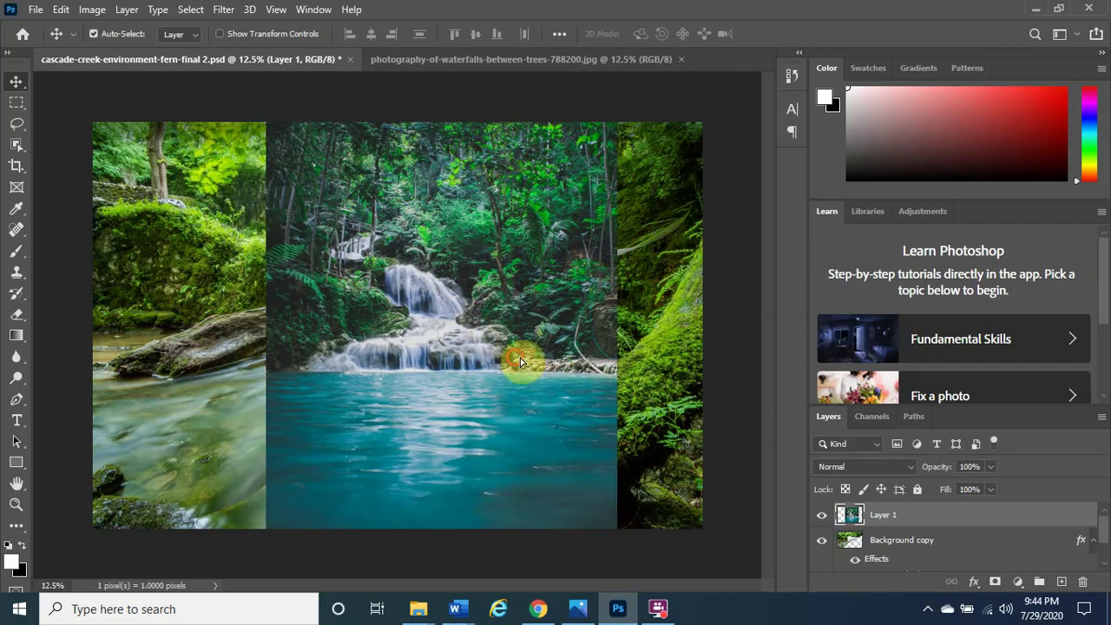
pyautogui.moveTo(520, 358); pyautogui.dragTo(599, 365)
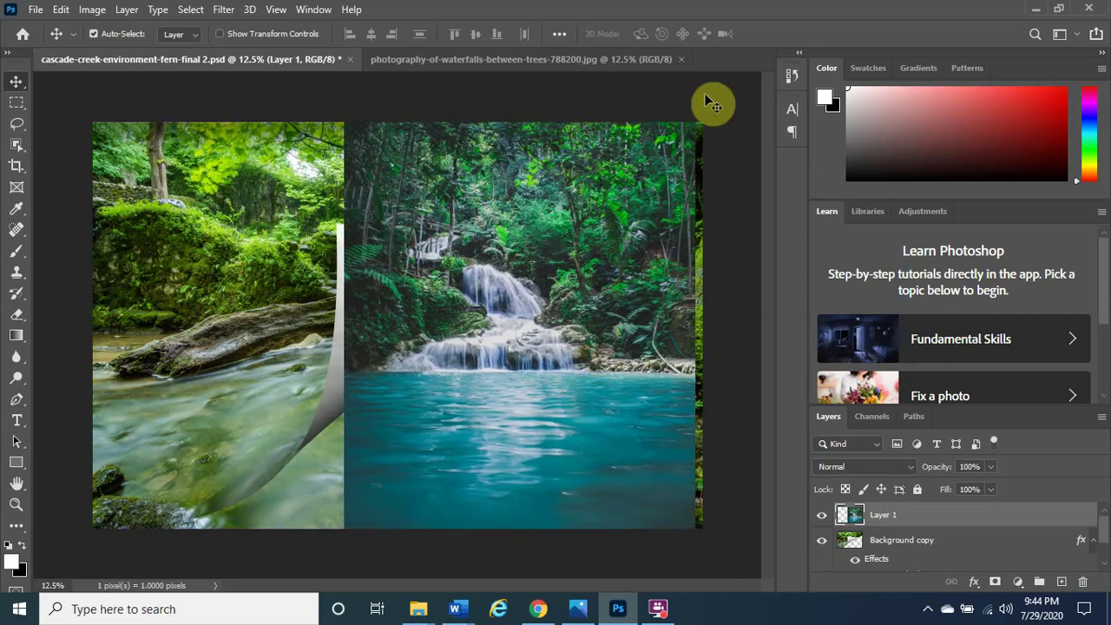
pyautogui.moveTo(570, 265)
pyautogui.mouseDown()
pyautogui.moveTo(580, 252)
pyautogui.moveTo(573, 274)
pyautogui.mouseUp()
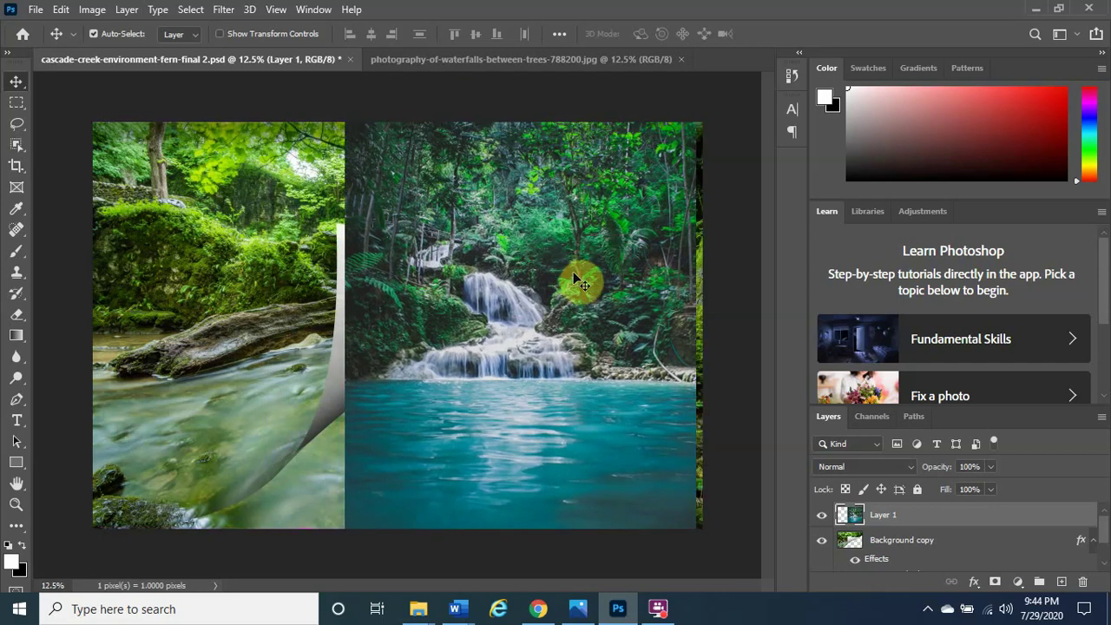
# Scale the waterfall layer proportionally to about 152% from its upper-right and lower-left corners, and reorder it between the Background copy and Background layers
pyautogui.press('ctrl')
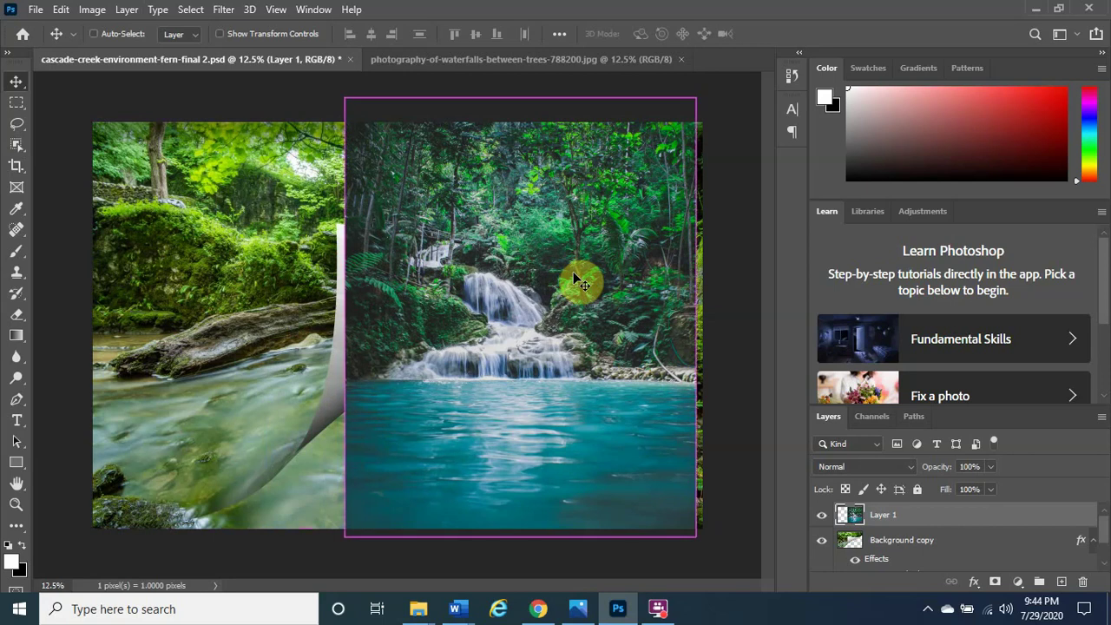
pyautogui.hotkey('ctrl', 't')
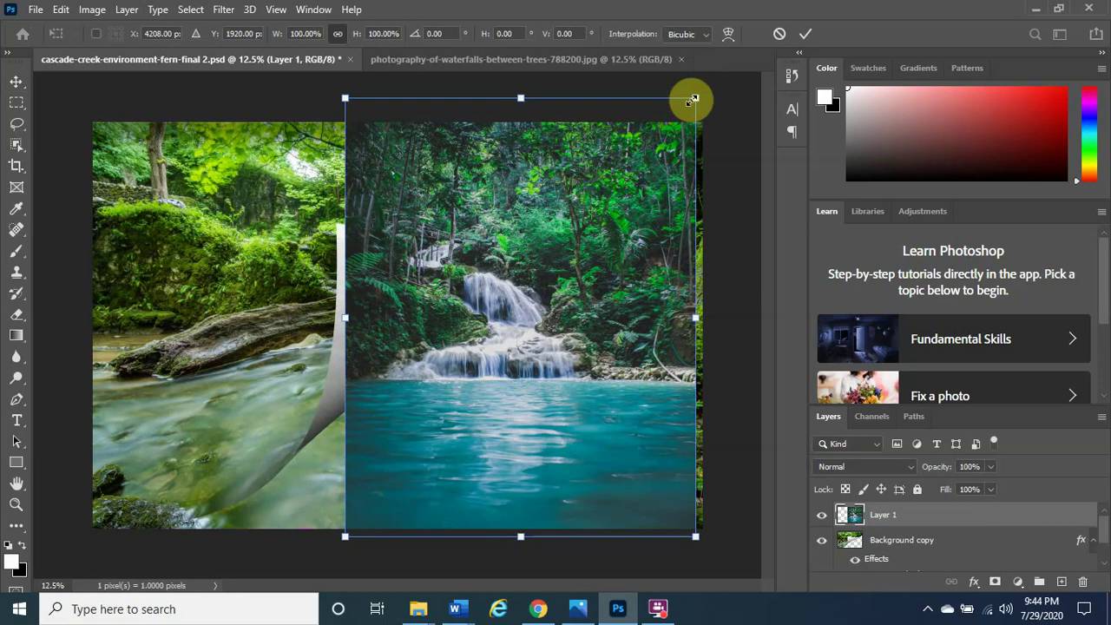
pyautogui.moveTo(693, 100); pyautogui.dragTo(759, 70)
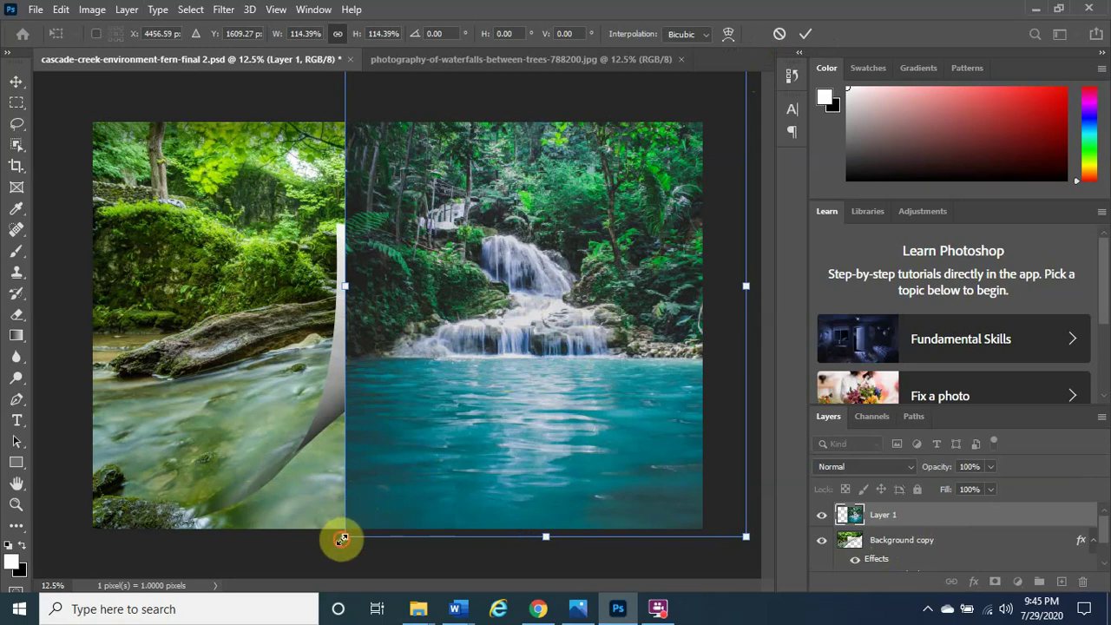
pyautogui.moveTo(343, 539); pyautogui.dragTo(105, 618)
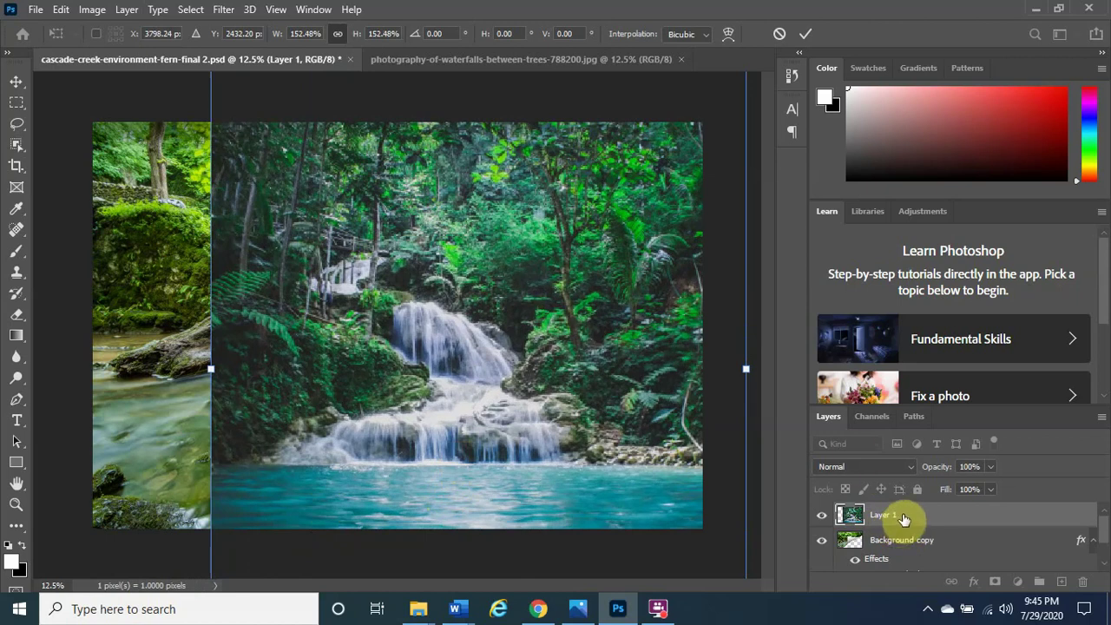
pyautogui.press('Return')
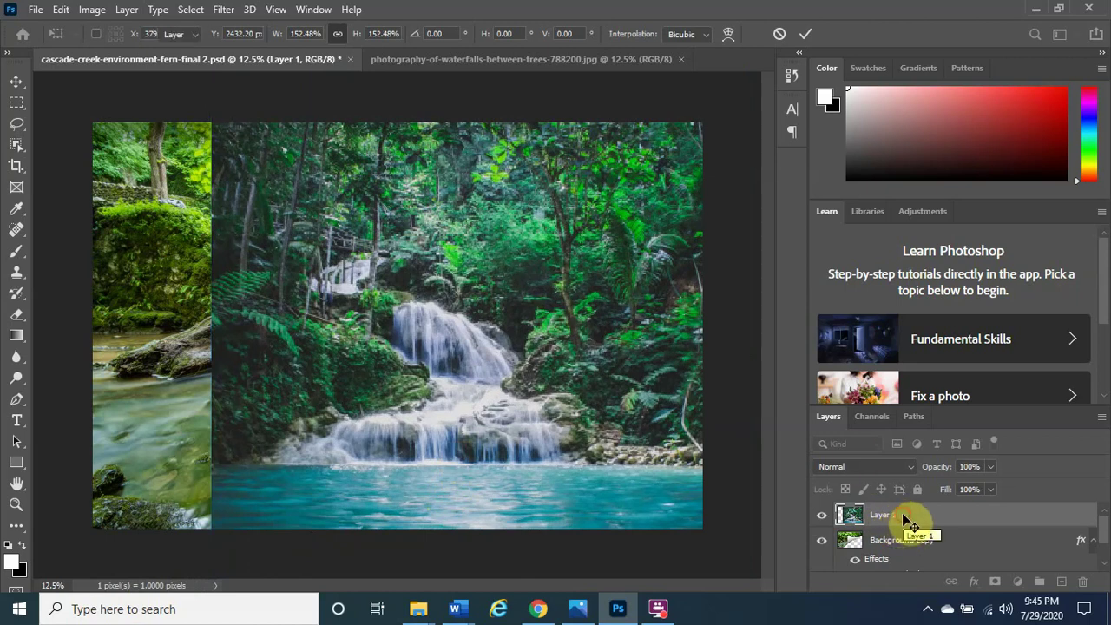
pyautogui.moveTo(904, 521); pyautogui.dragTo(946, 545)
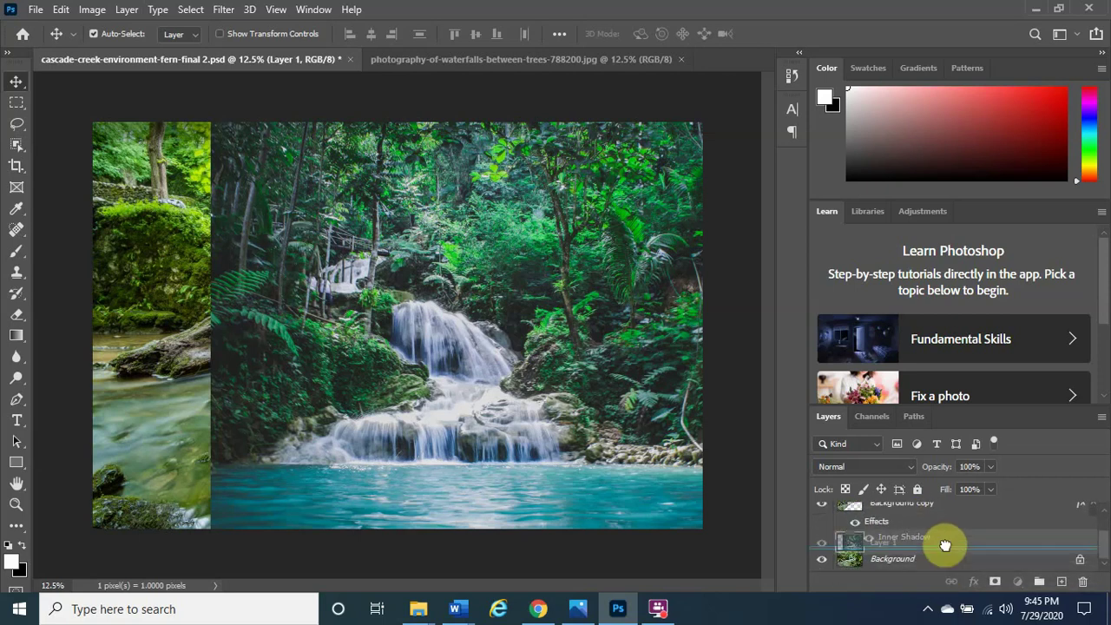